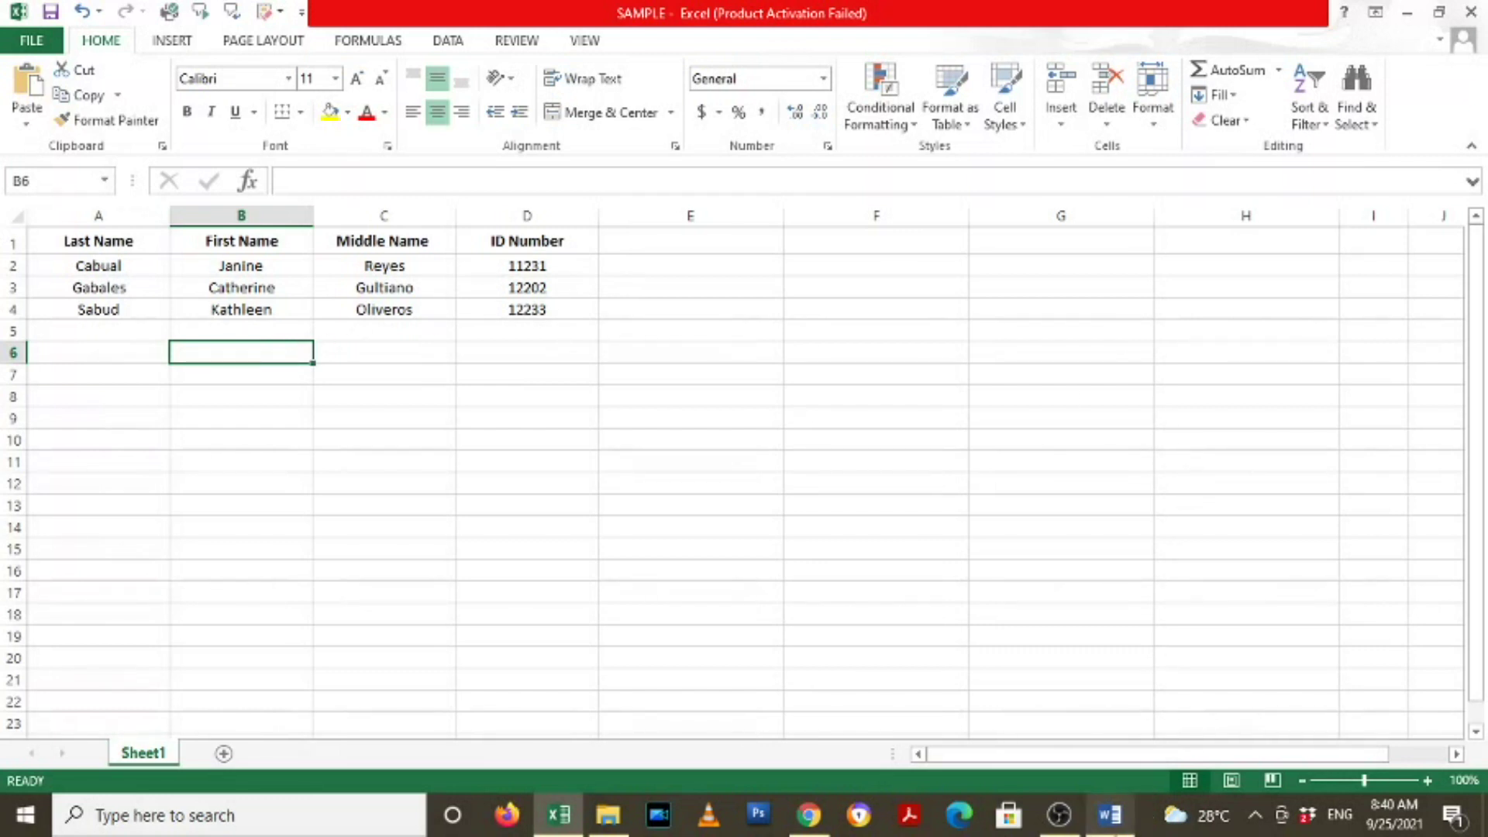
- Switch to Word and open the existing SAMPLE Excel workbook from the Desktop as the mail merge recipient list
click(1110, 815)
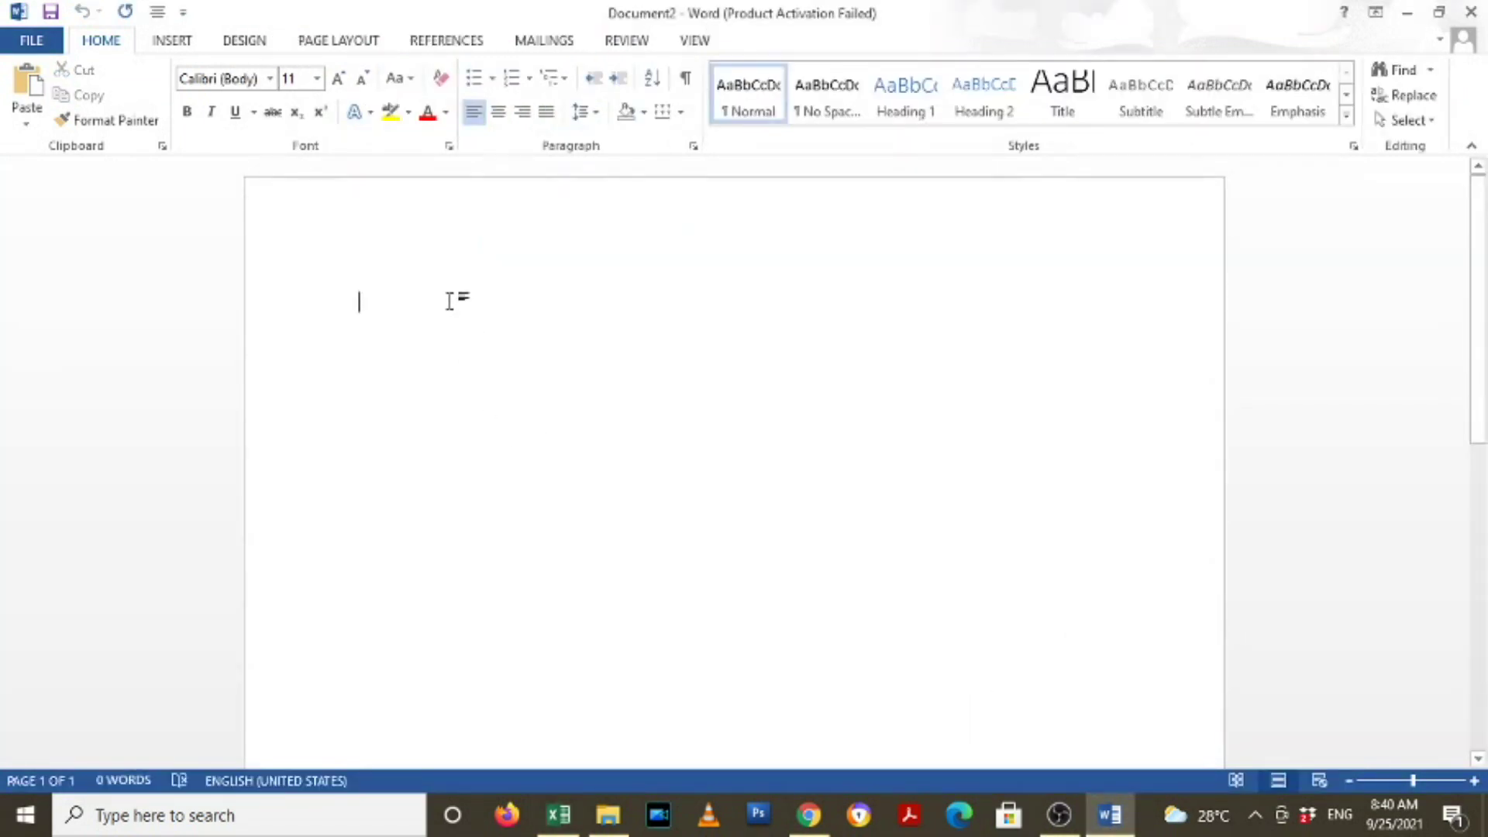
click(545, 43)
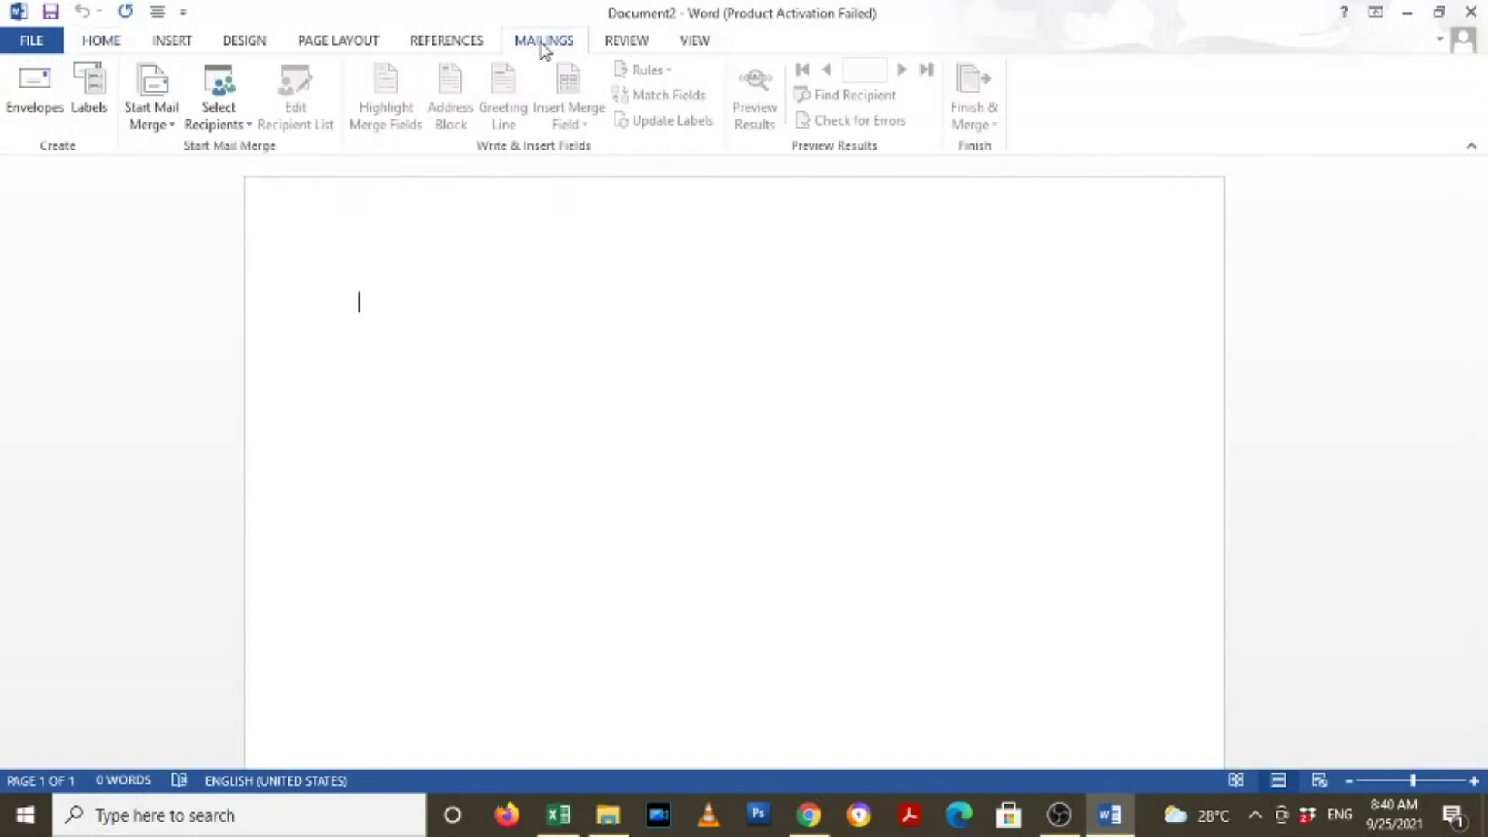
click(219, 132)
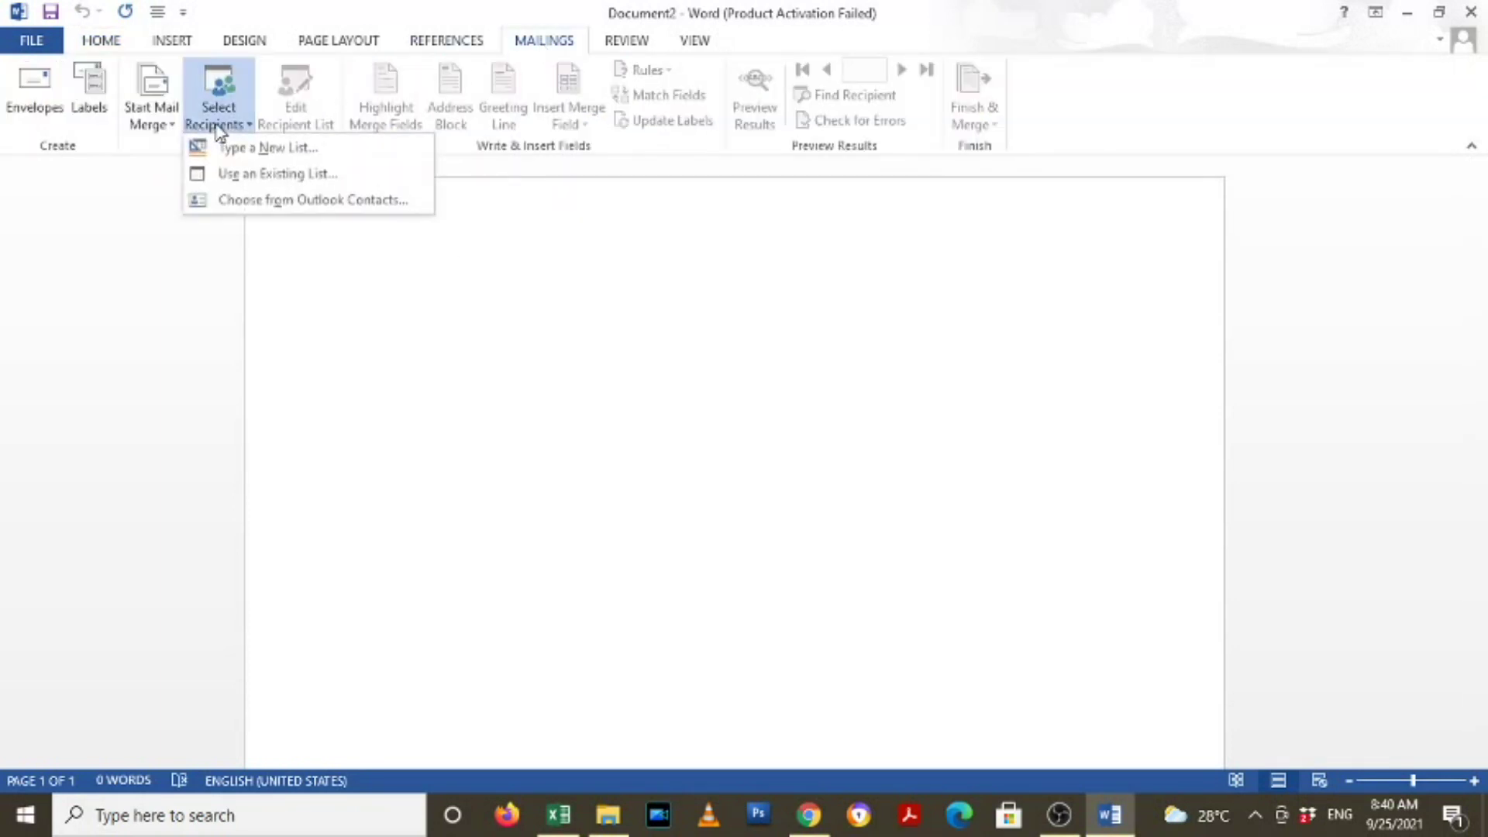
click(278, 174)
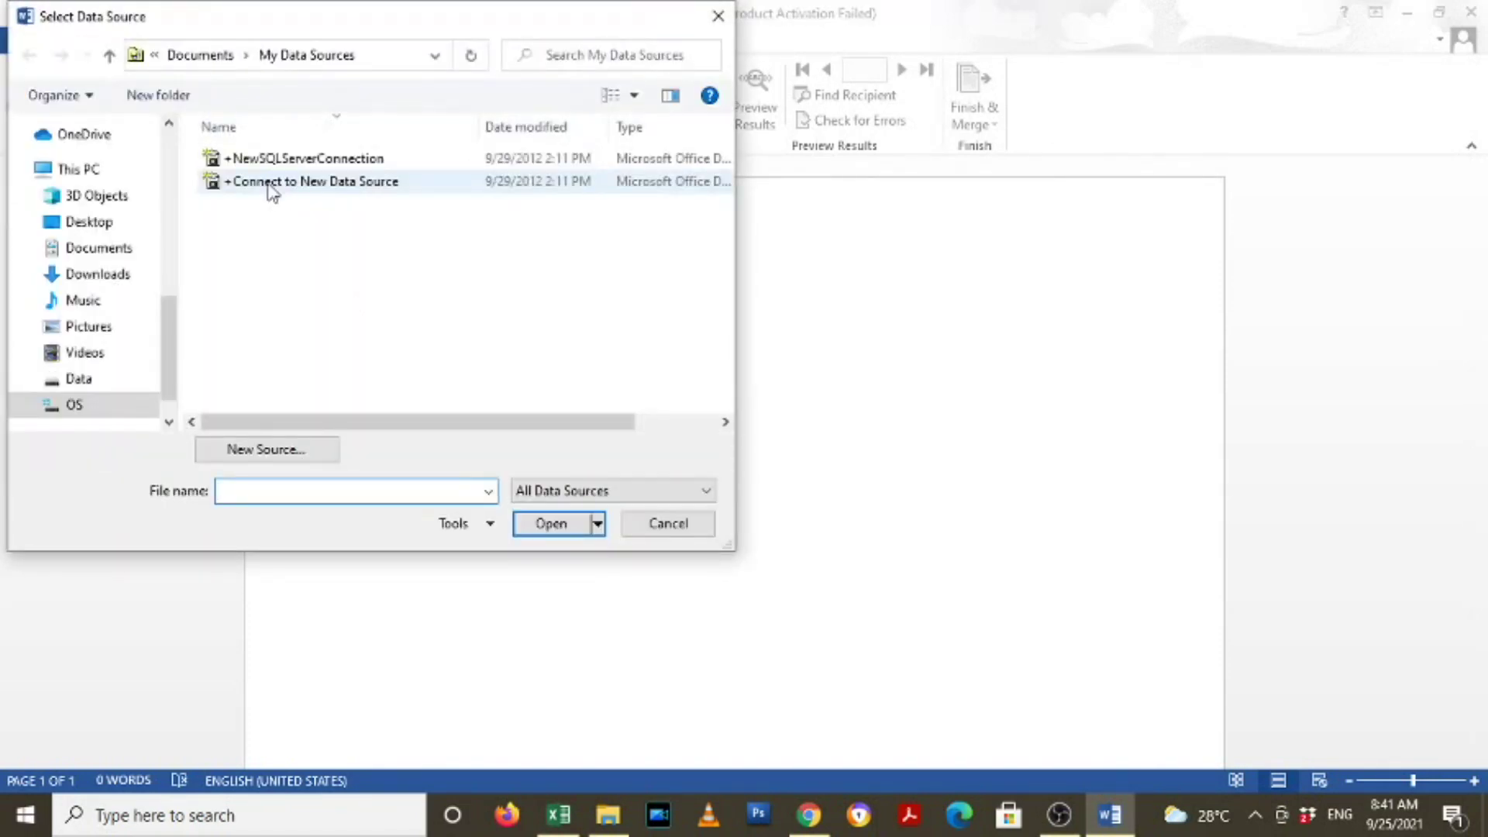
click(95, 223)
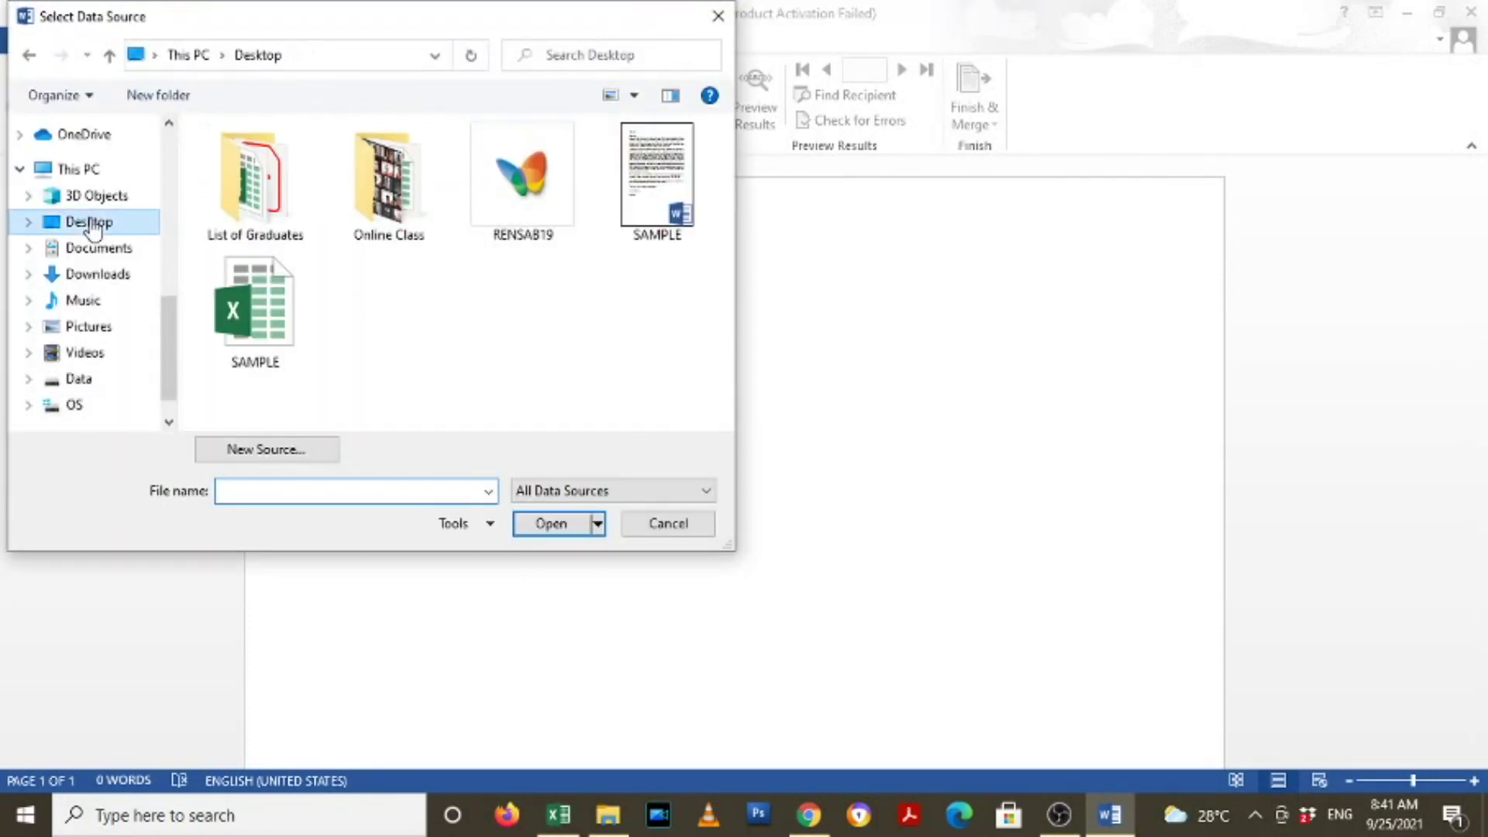
click(264, 331)
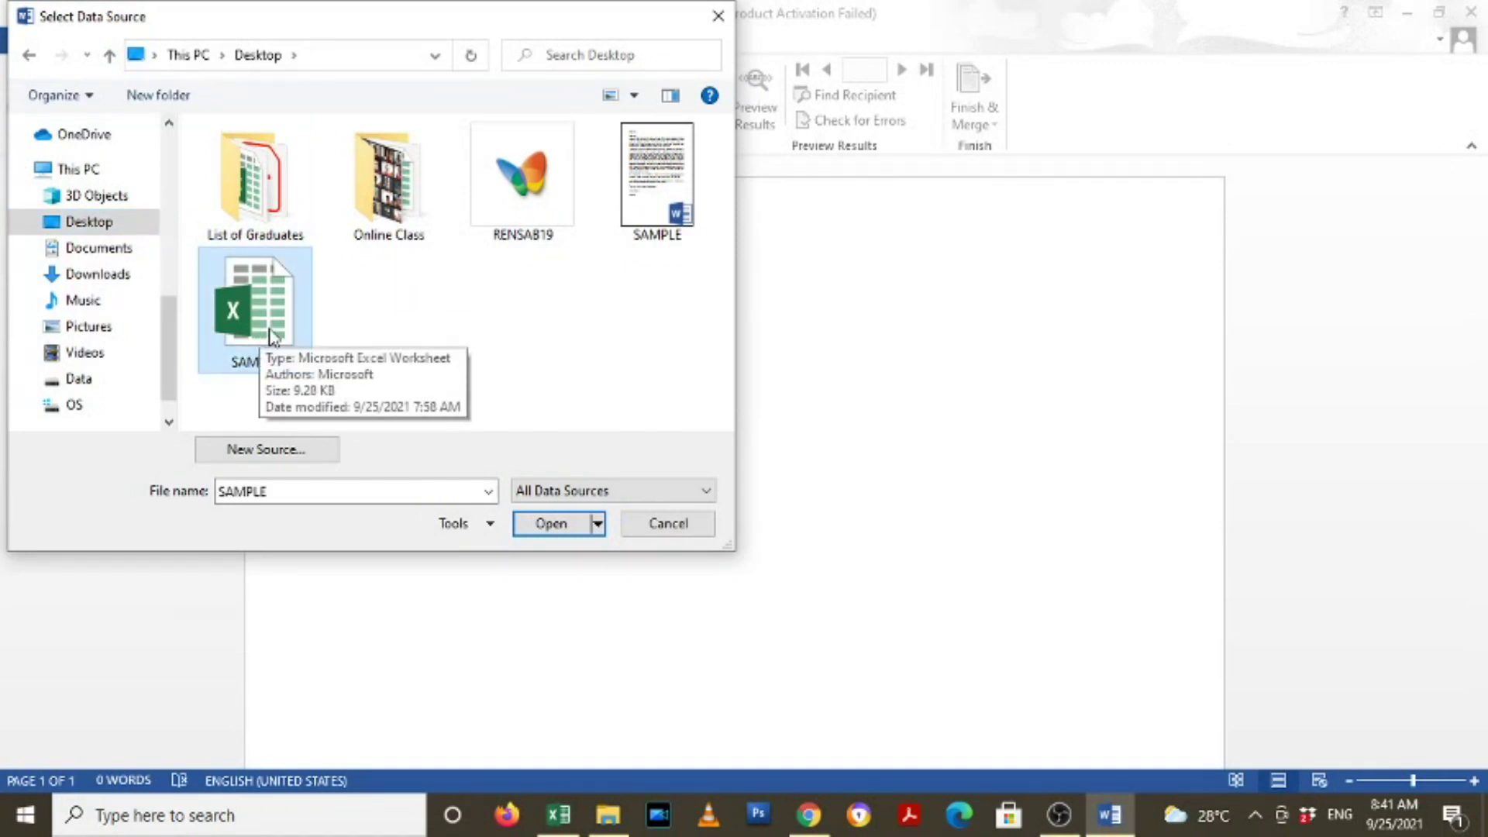
click(551, 524)
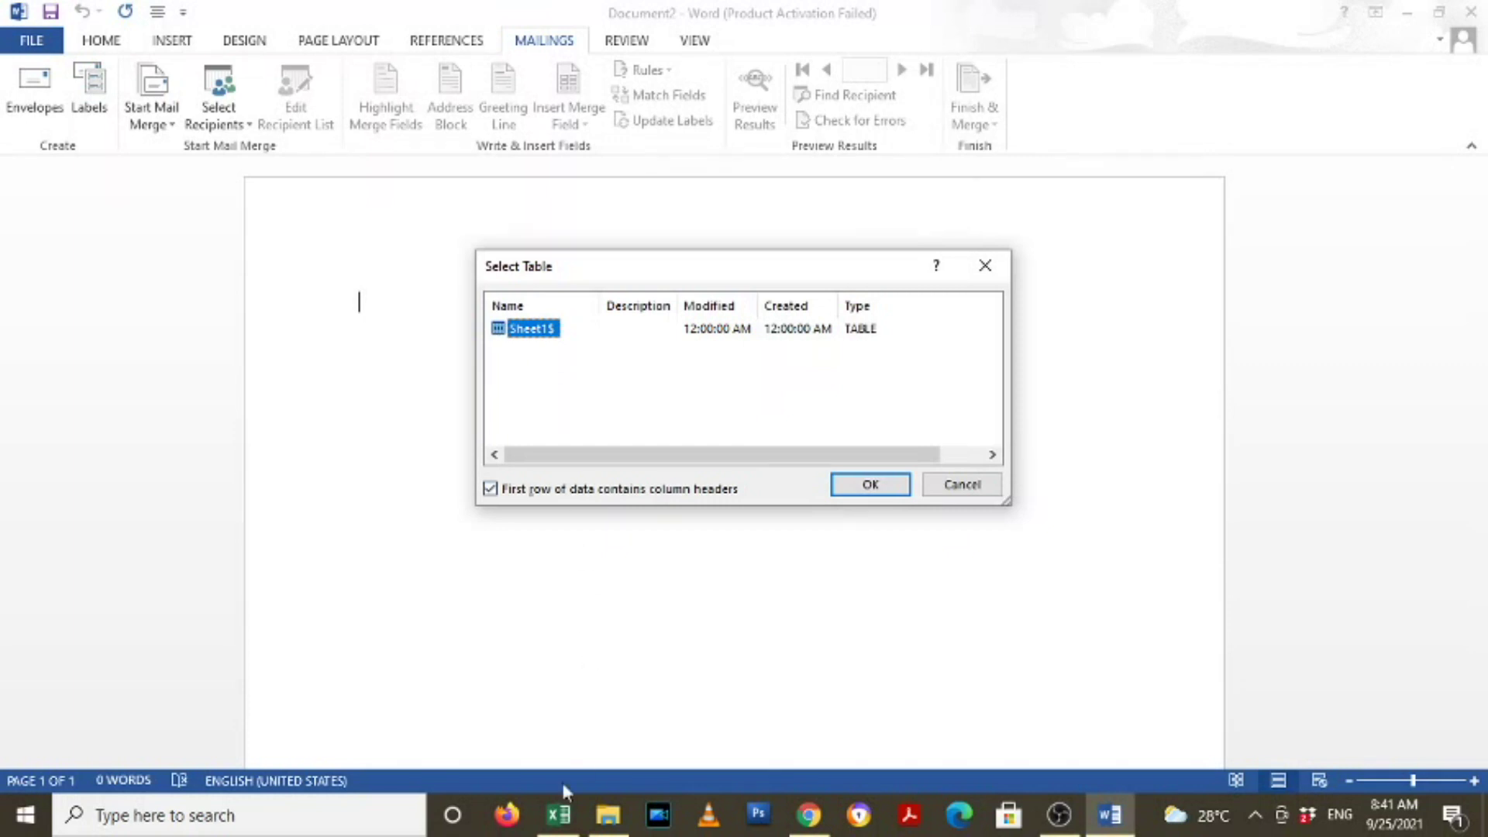
- Check the source sheet in Excel, return to Word and use table Sheet1$ with its first row as column headers
click(561, 827)
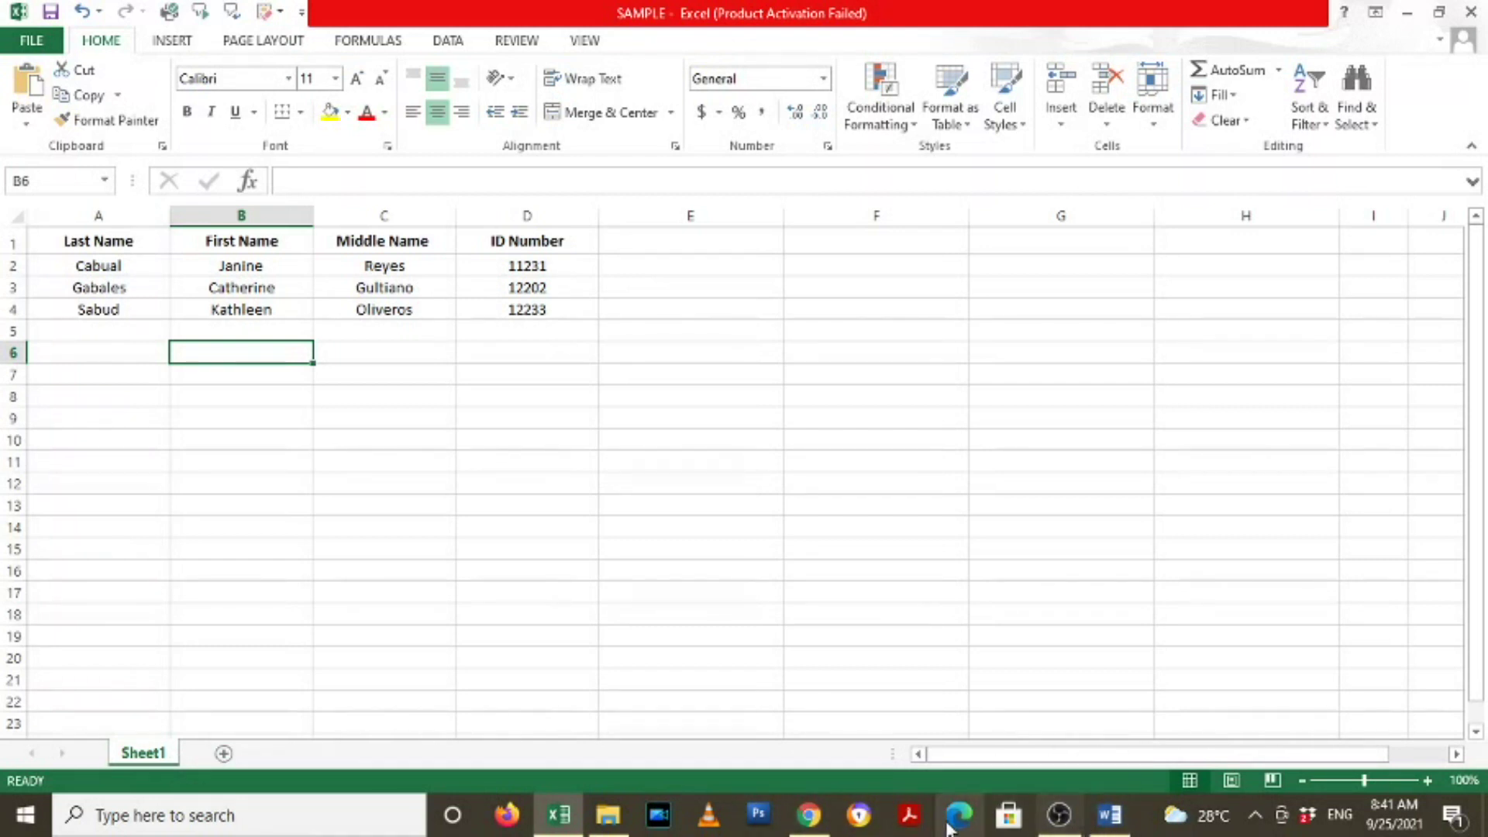
click(1110, 815)
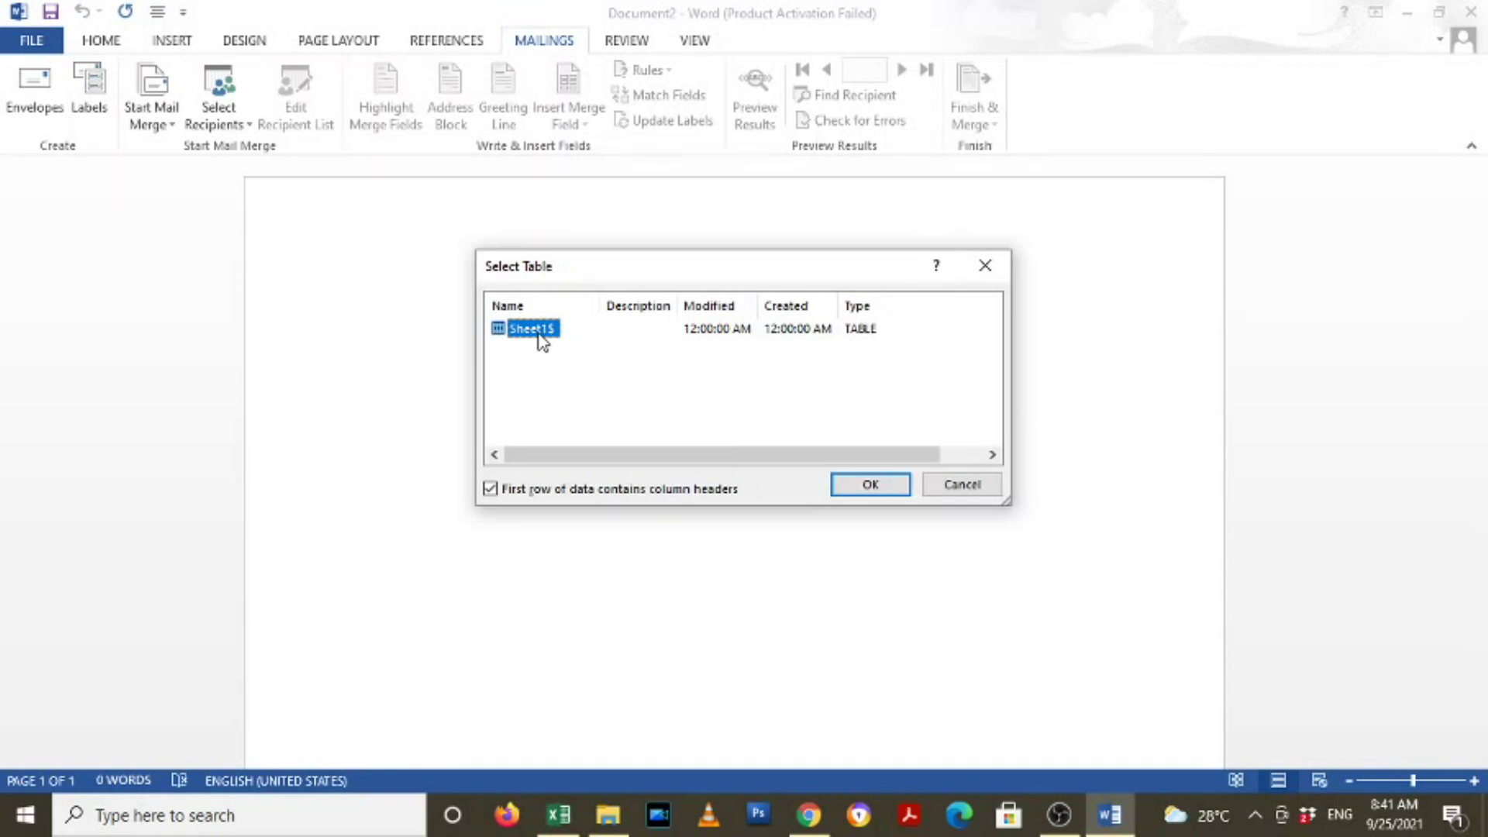
click(871, 488)
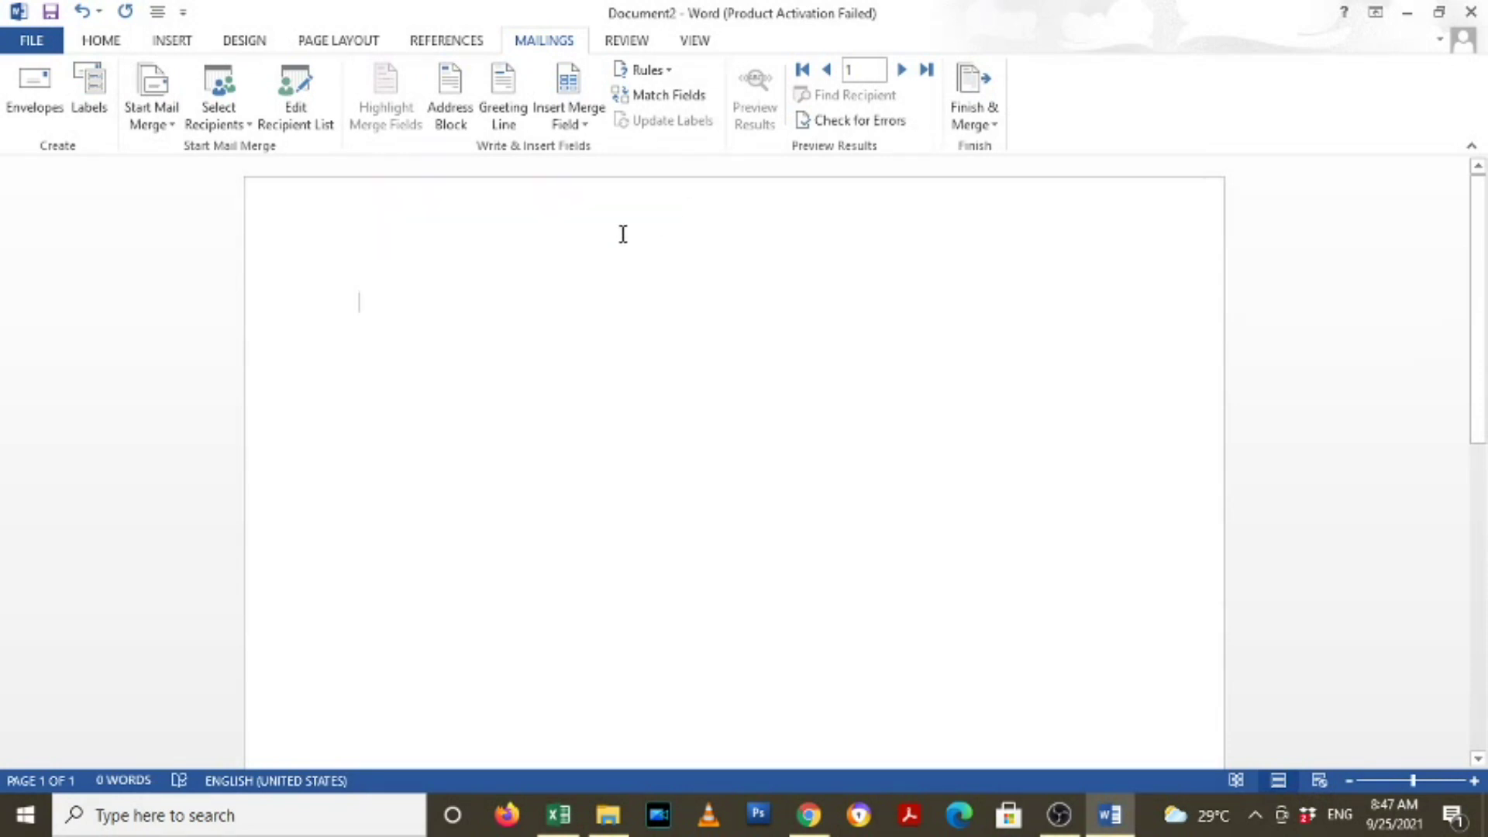
- Write the greeting "Dear «First_Name» «Last_Name»," with merge fields and leave an empty paragraph below it
text(Dear)
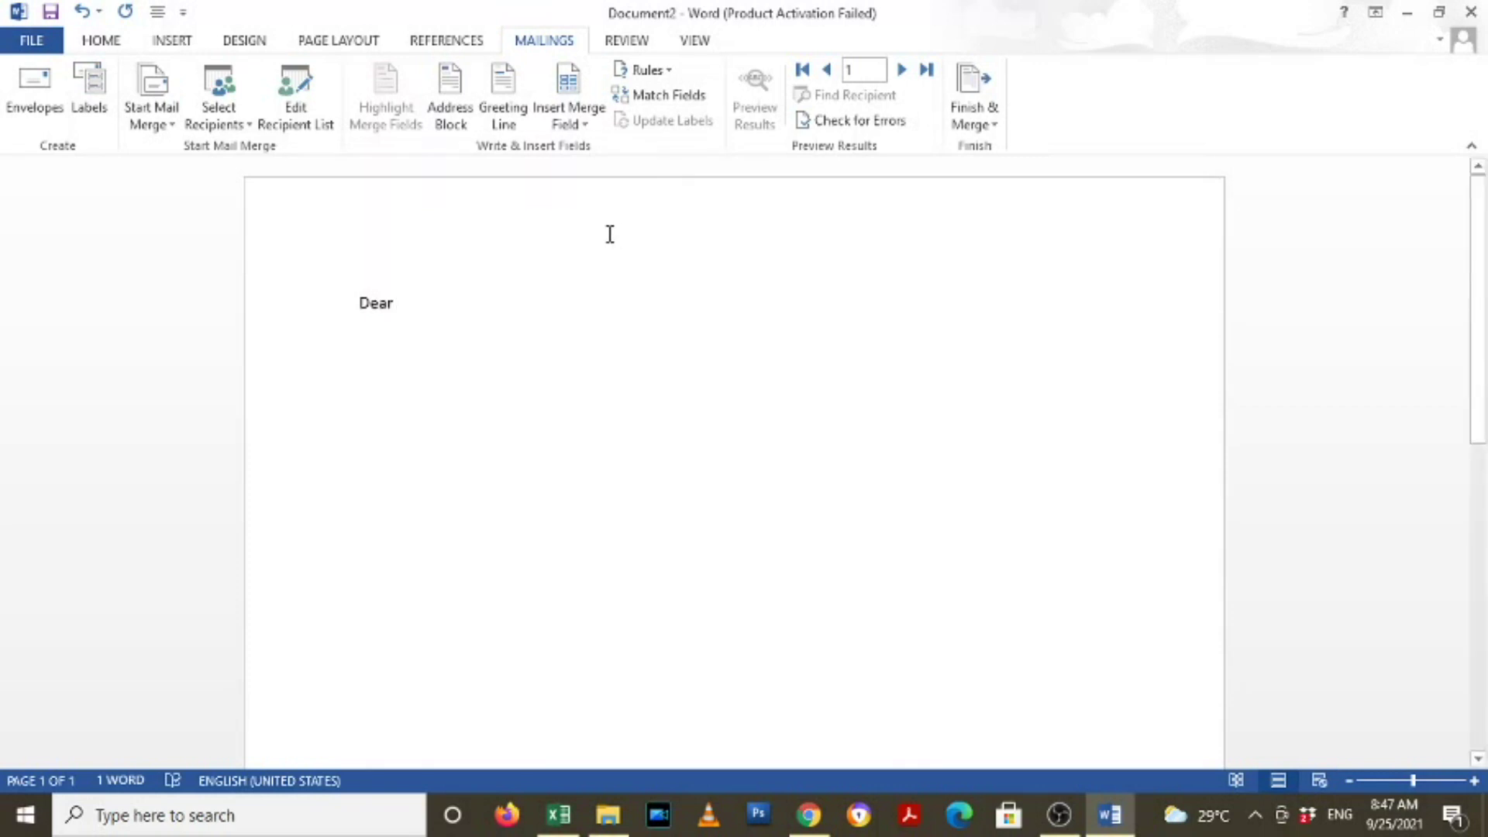
click(581, 134)
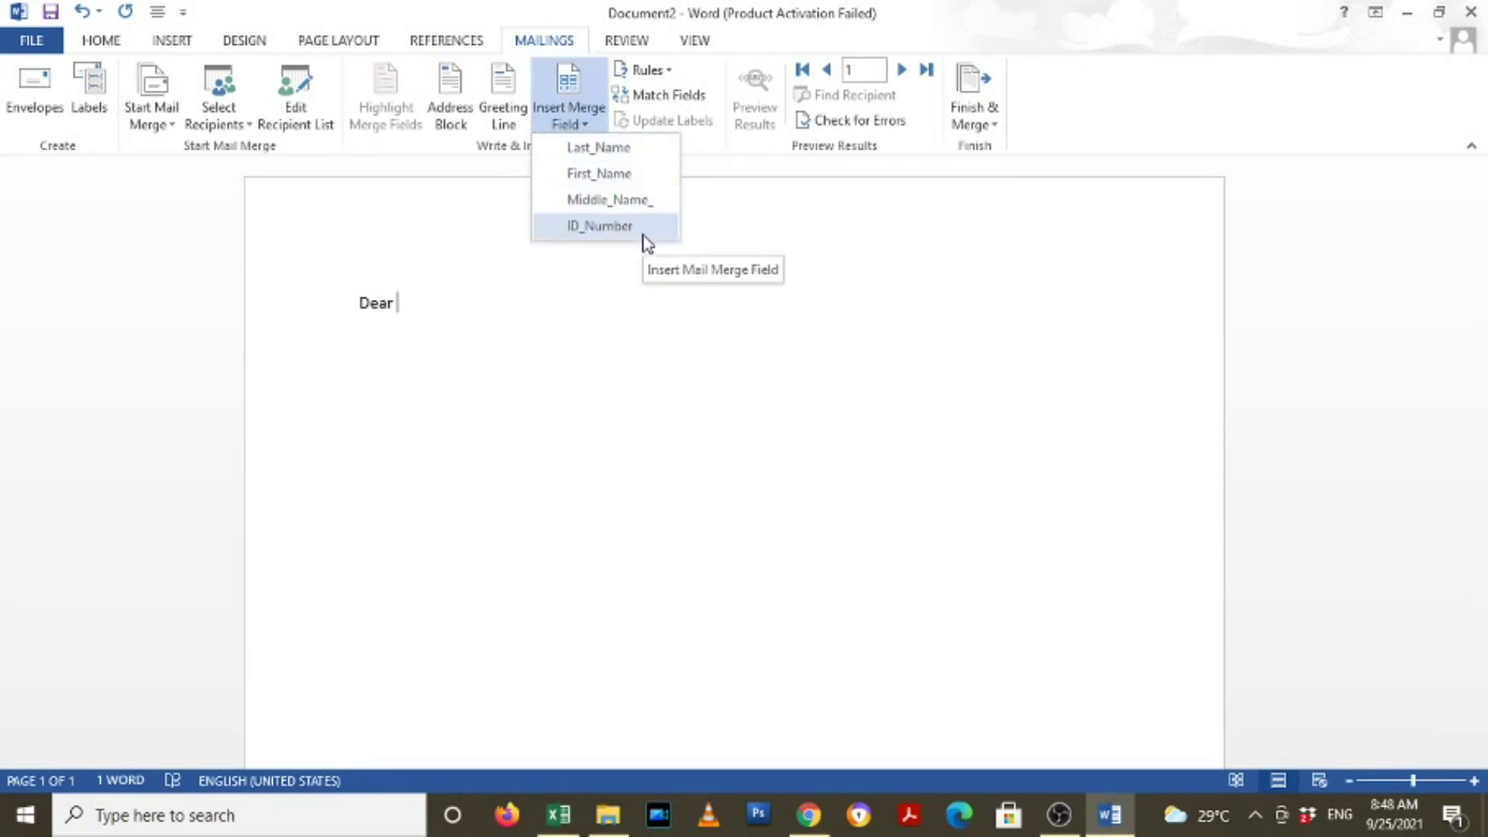
click(638, 178)
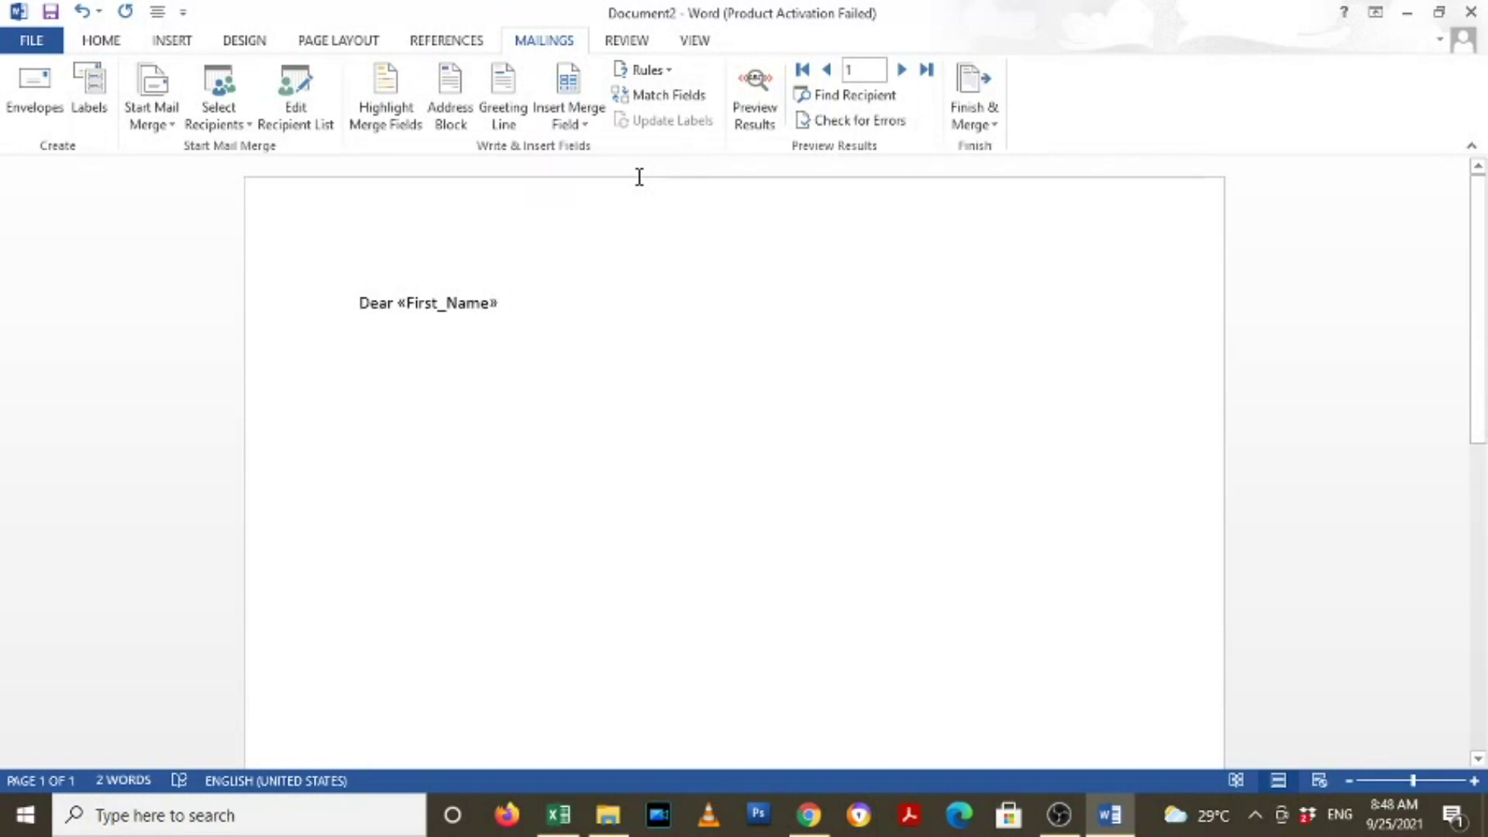
click(583, 127)
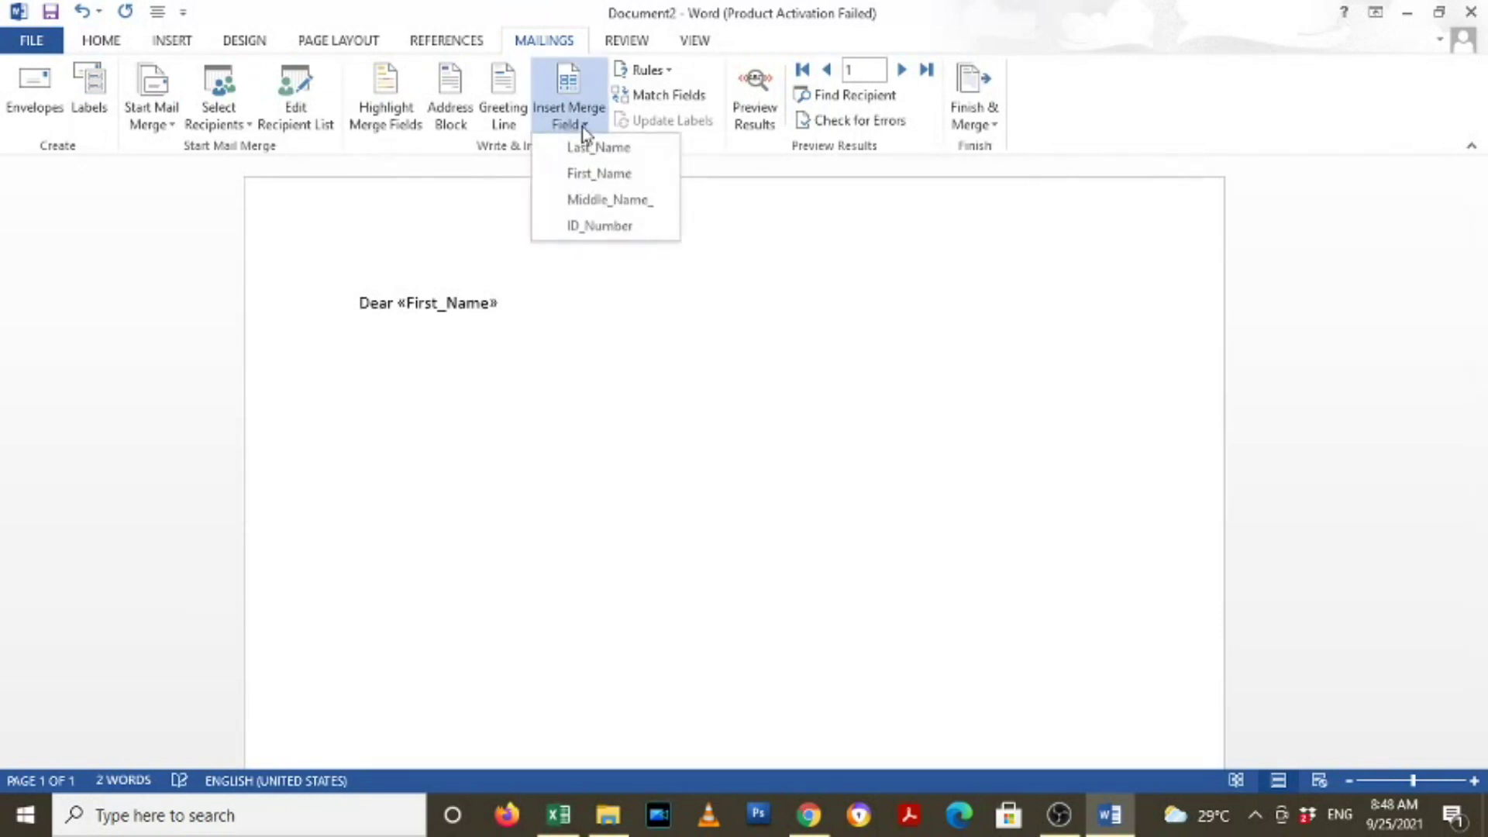
click(603, 149)
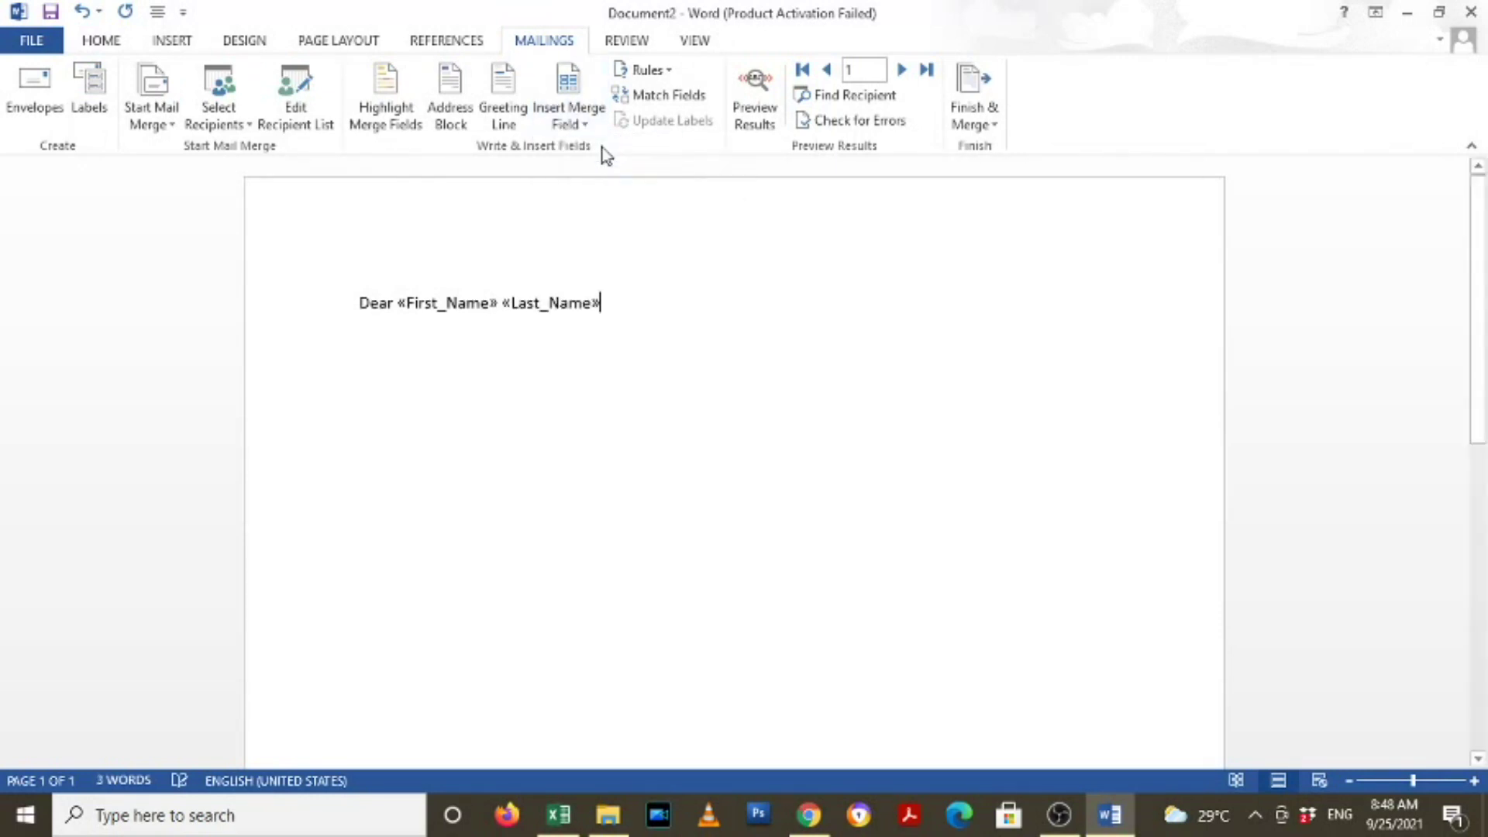
text(,)
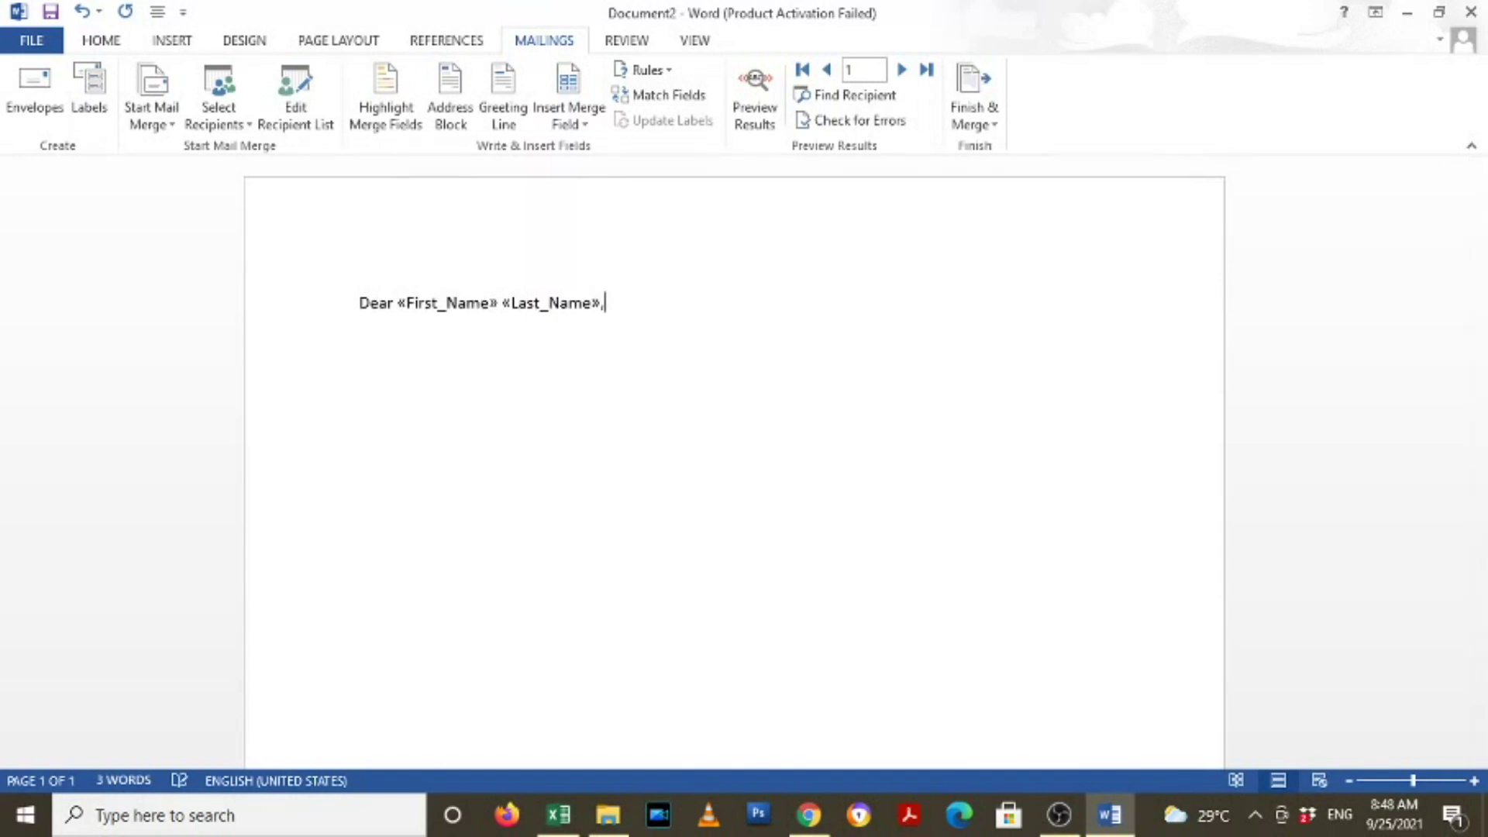
key(Return)
key(Return)
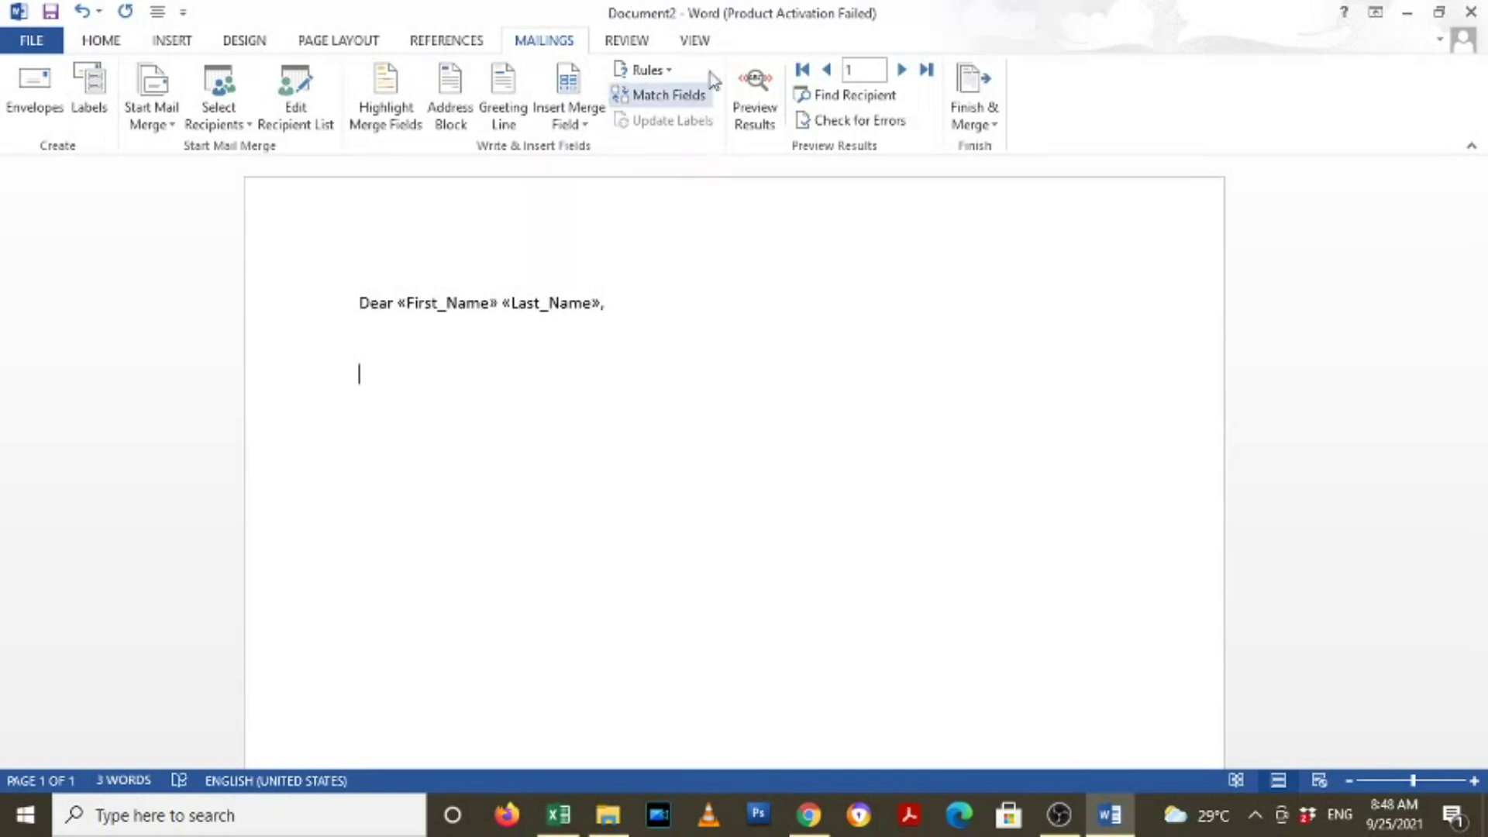
- Preview the merged greeting for each of the three recipients and return to the first record
click(762, 127)
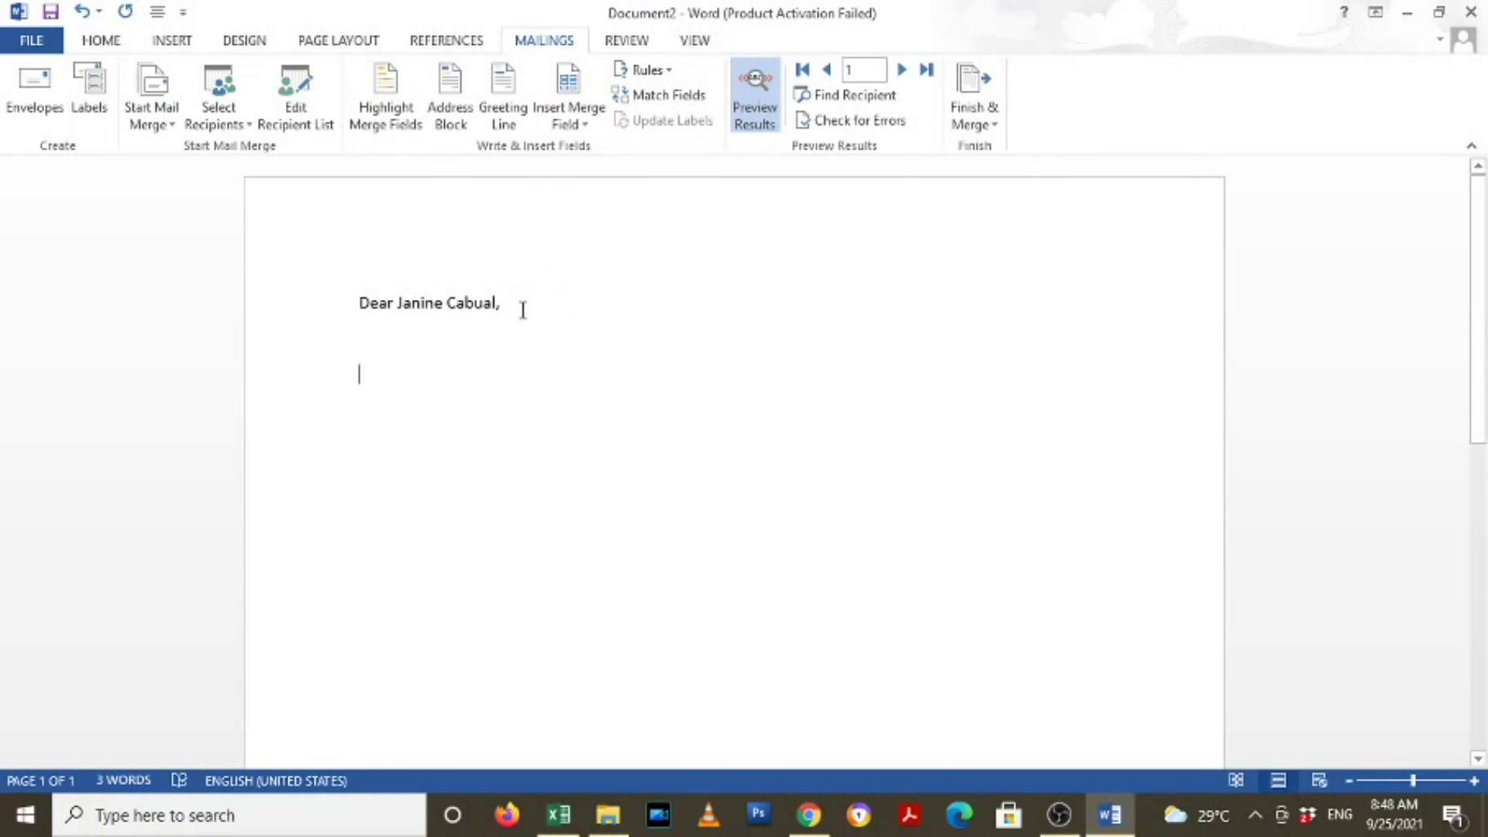
click(901, 72)
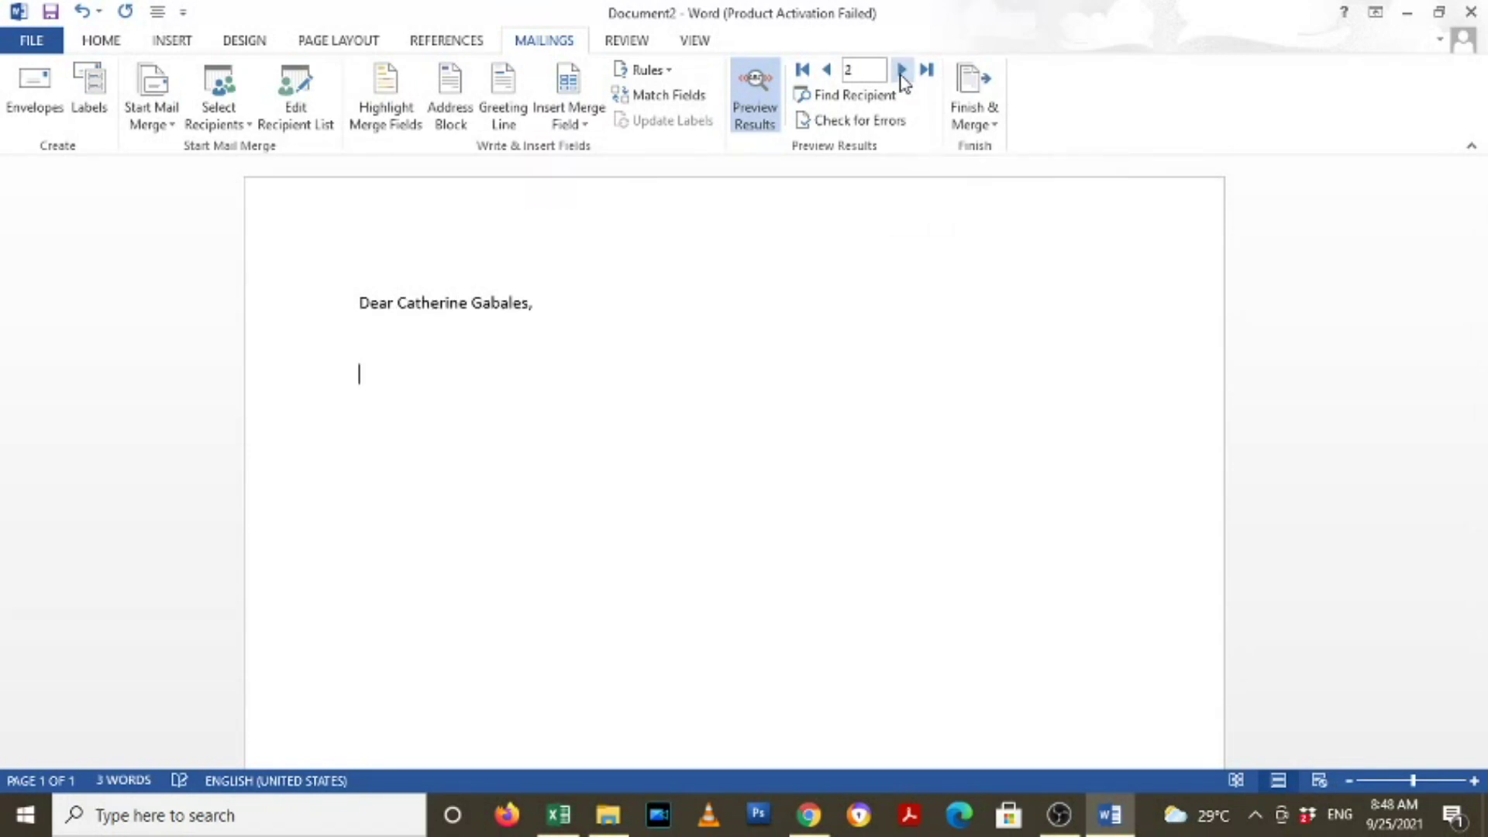
click(901, 72)
click(826, 71)
click(826, 71)
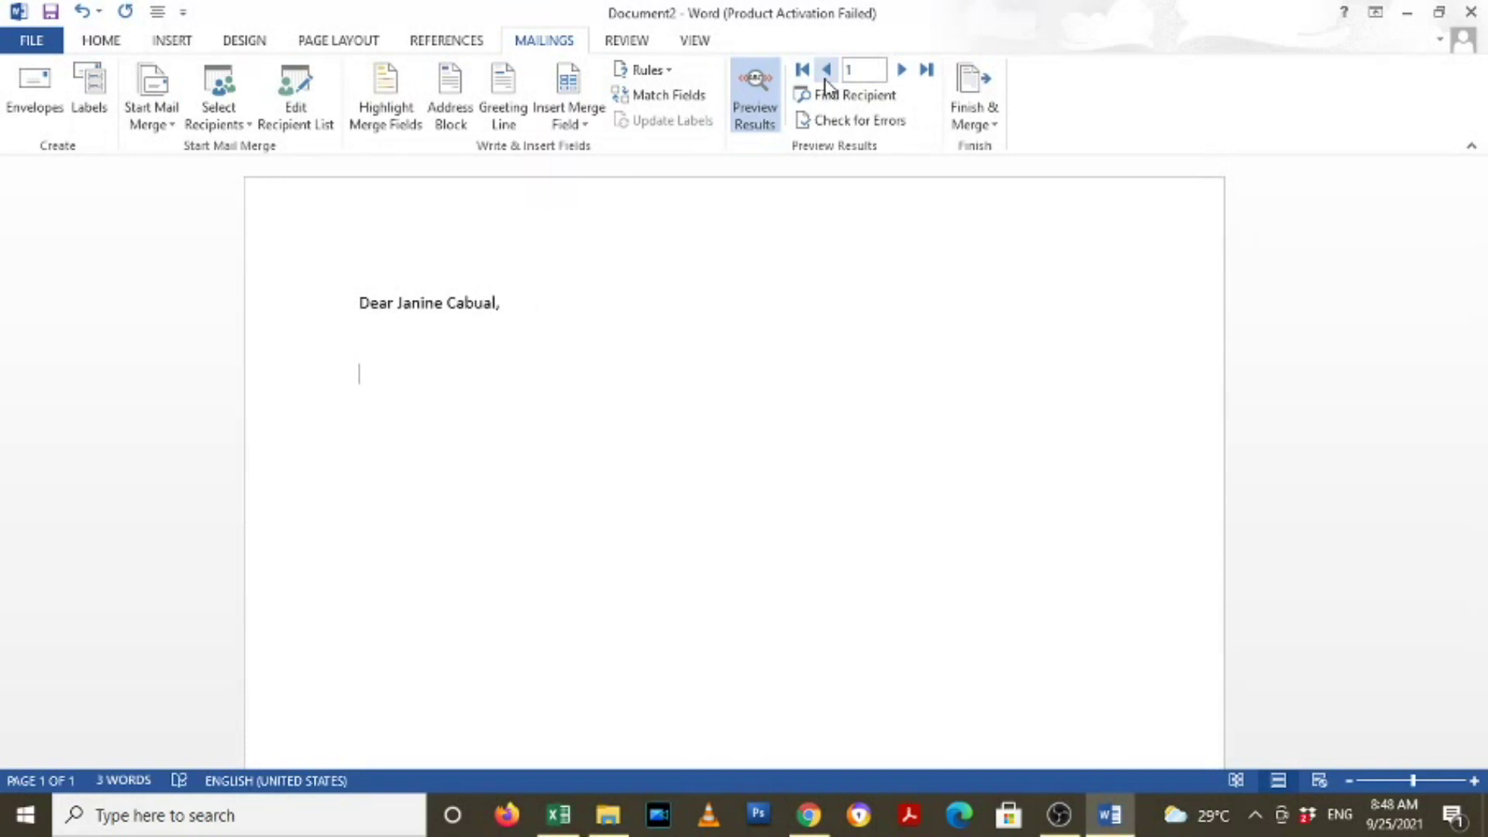
- Start the letter body below the greeting with "You ID number is" followed by the ID_Number merge field
click(465, 341)
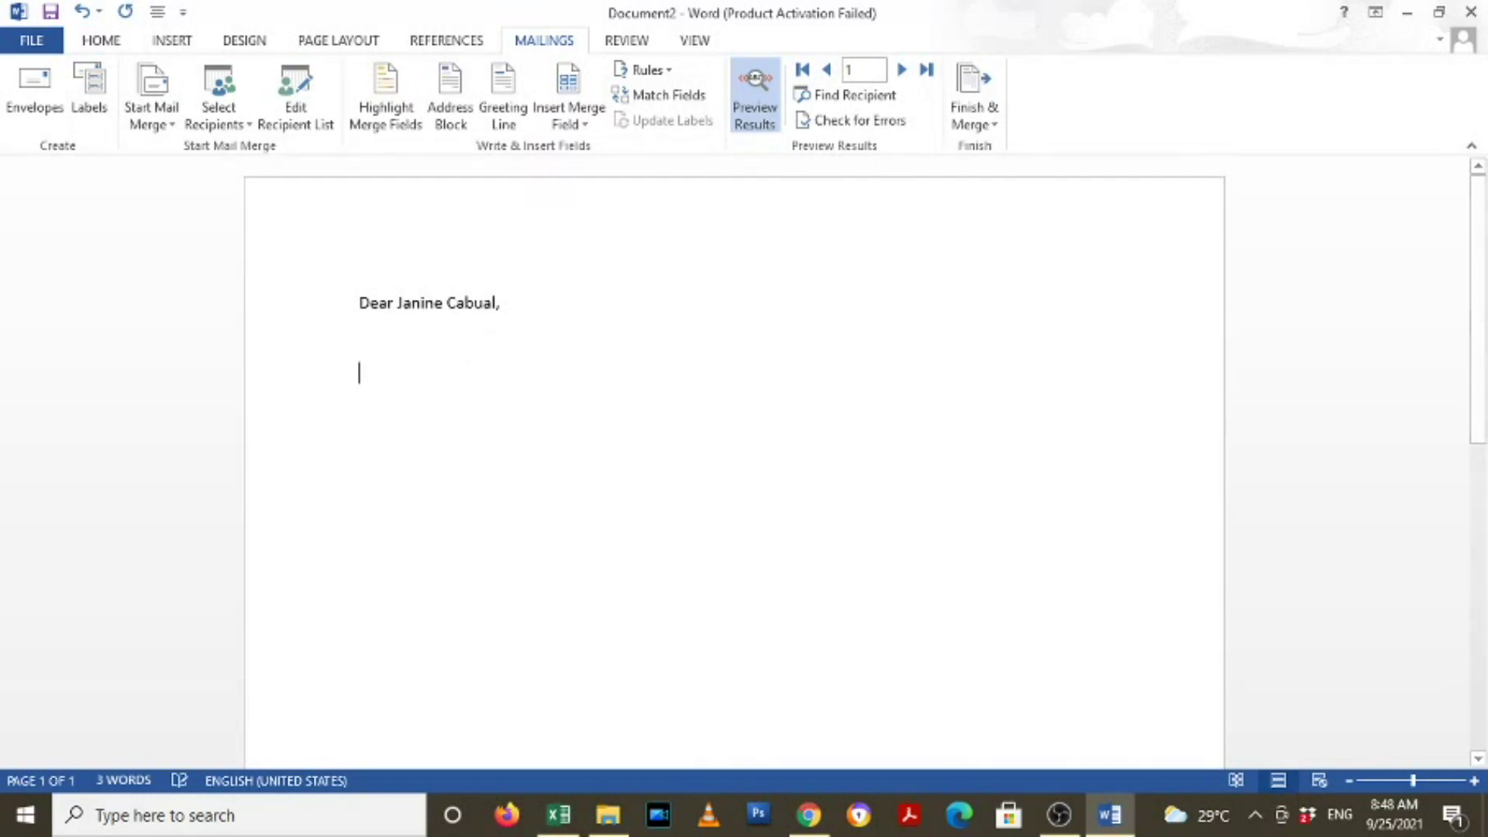
text(You)
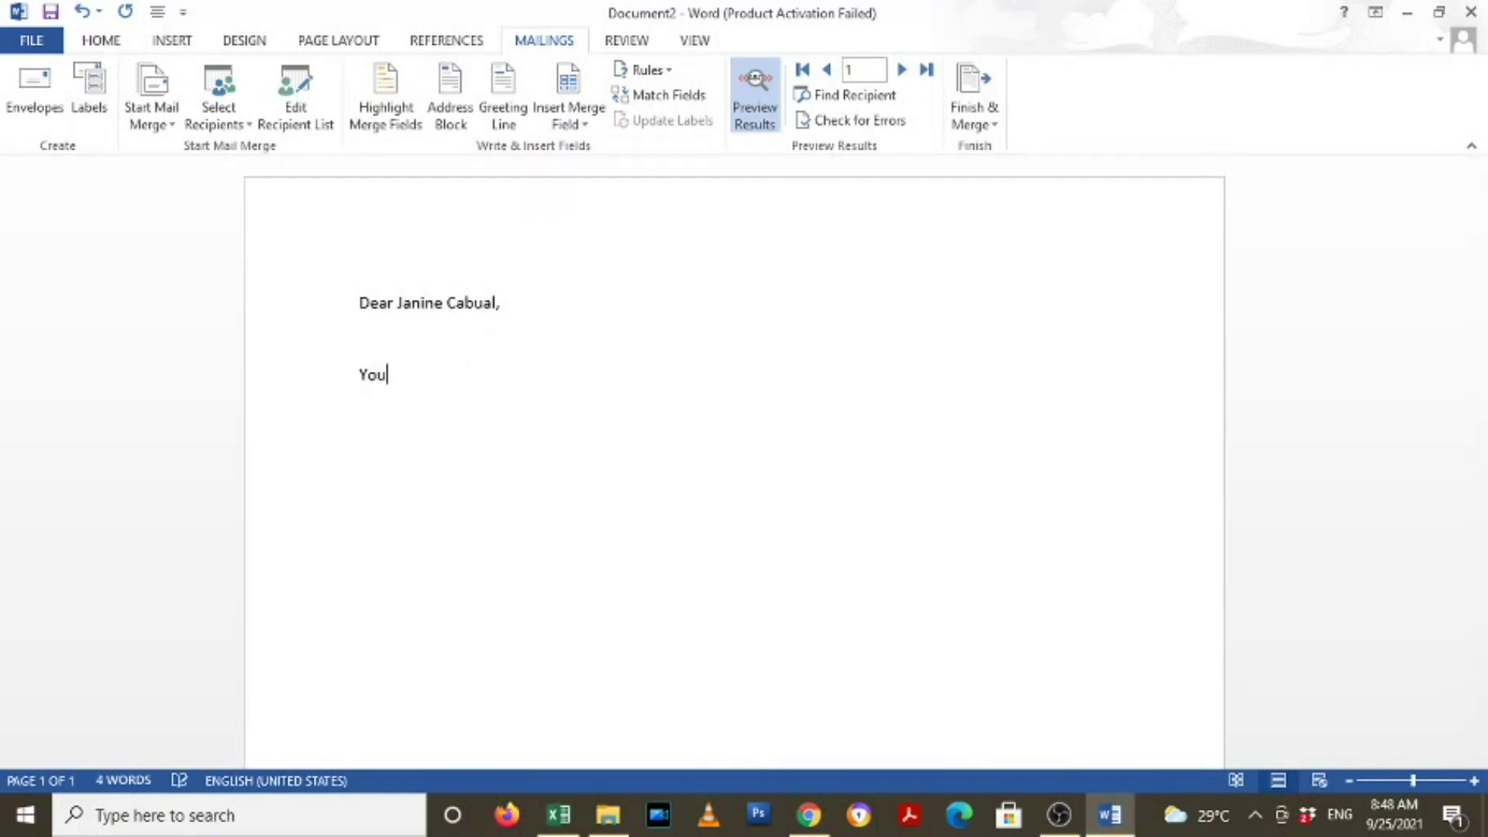
text( ID number is)
click(574, 127)
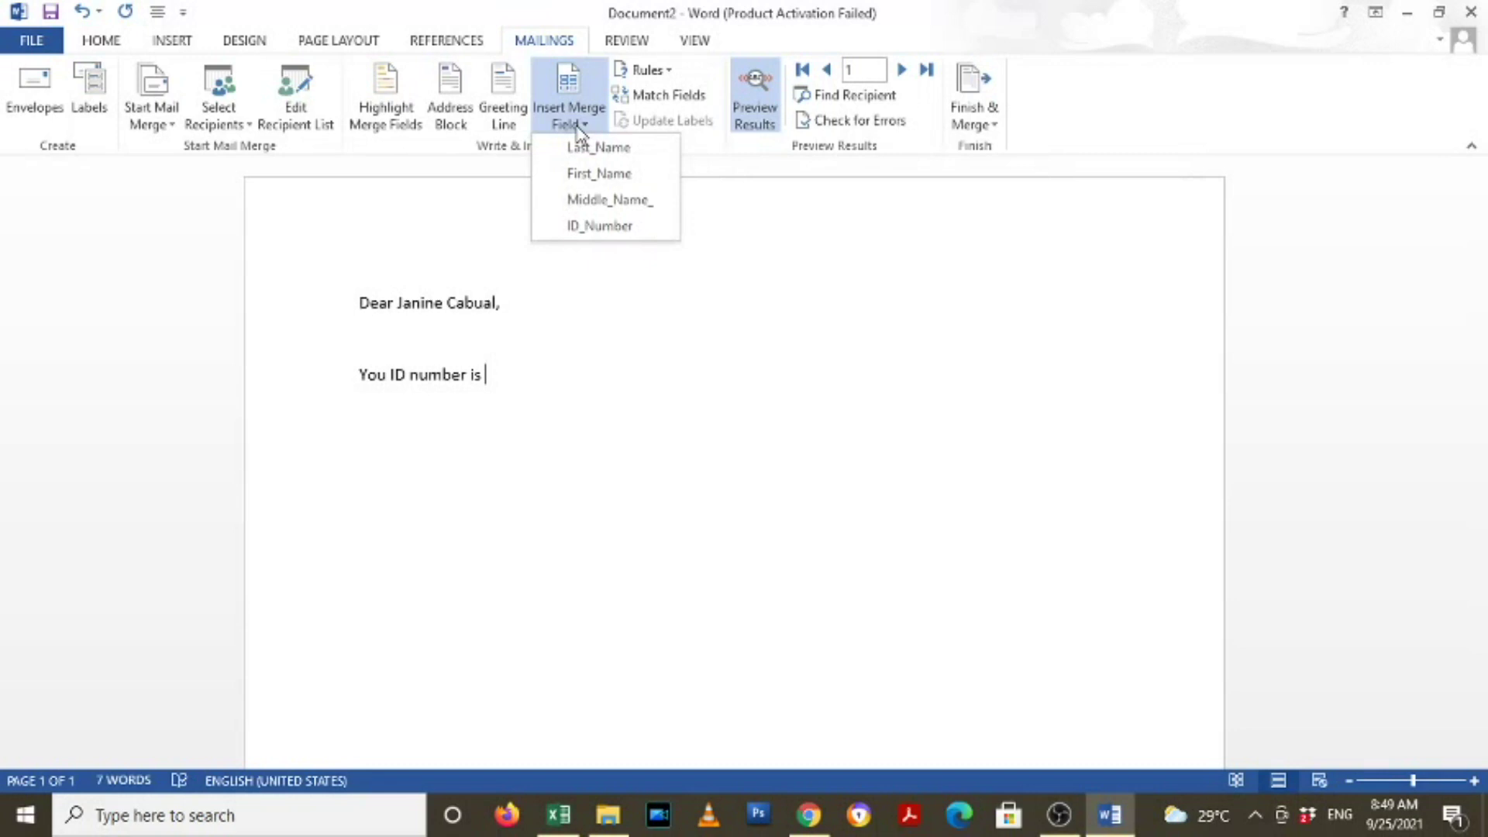
click(617, 225)
- Continue the body sentence after the ID field with "and as a Senior High School student, you ask to"
text(and as a sa)
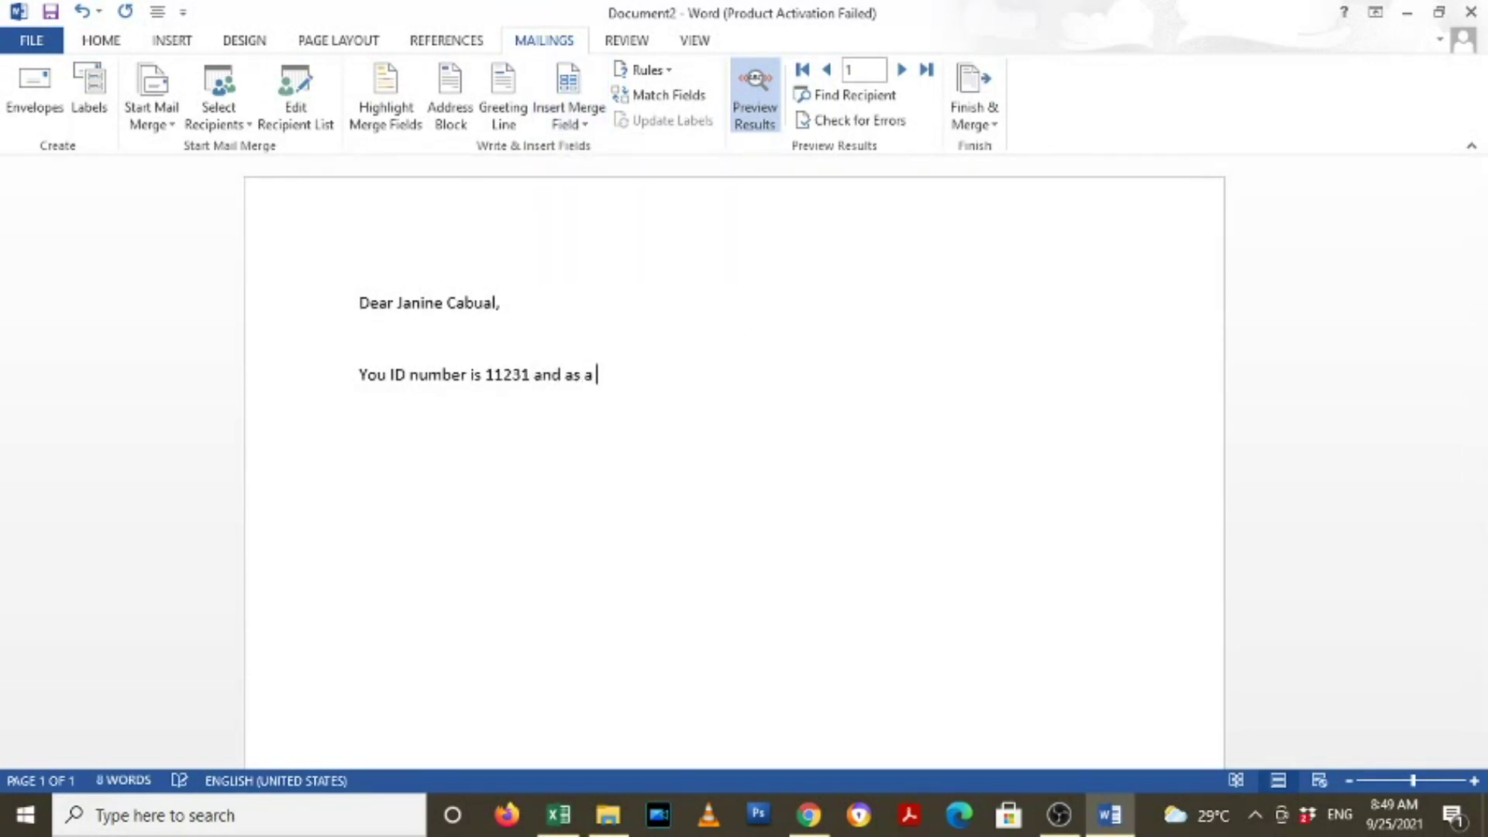
key(BackSpace)
key(BackSpace)
text(Senio)
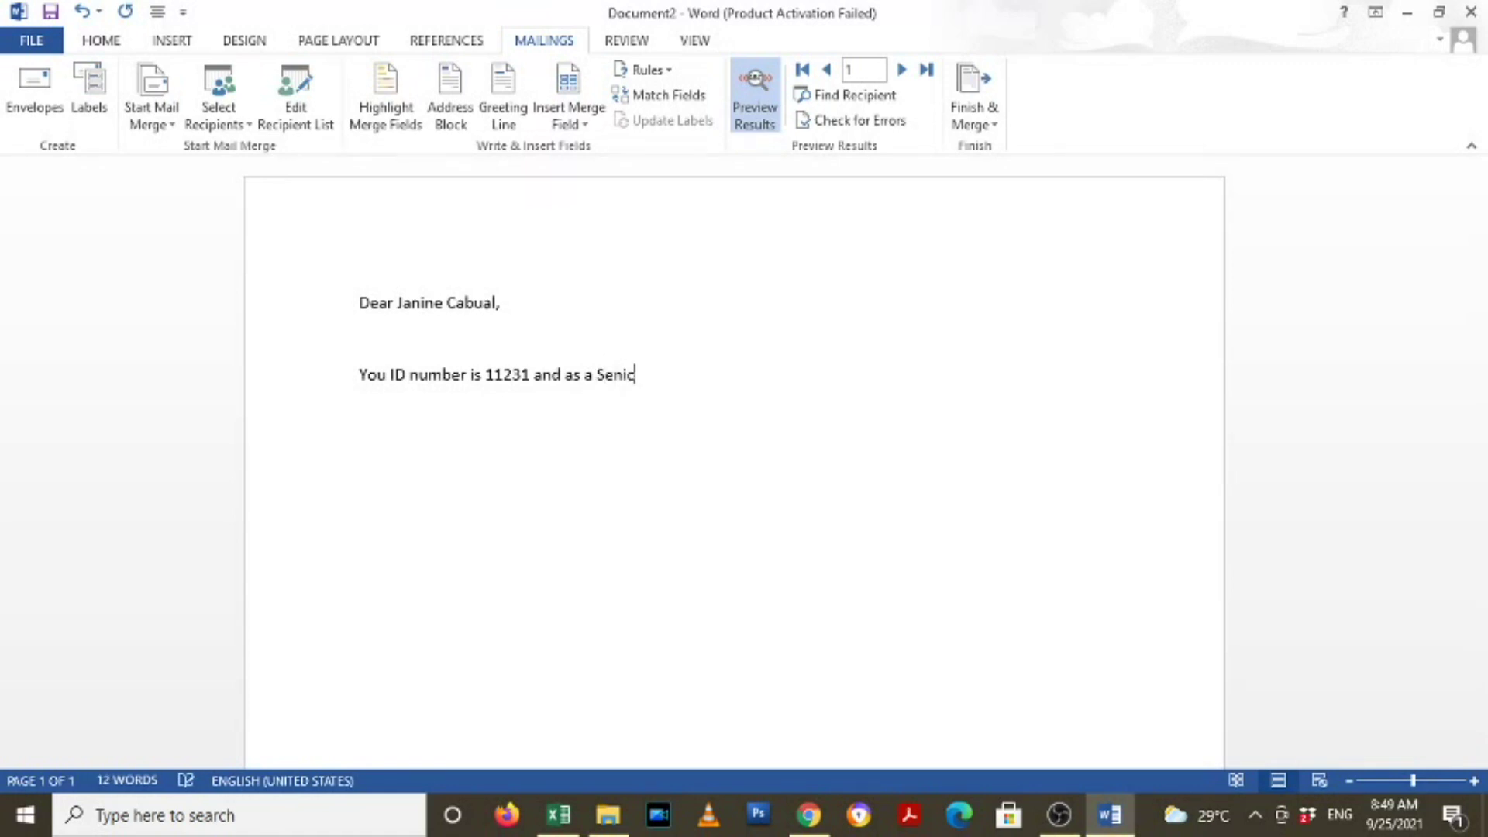
text(r High School )
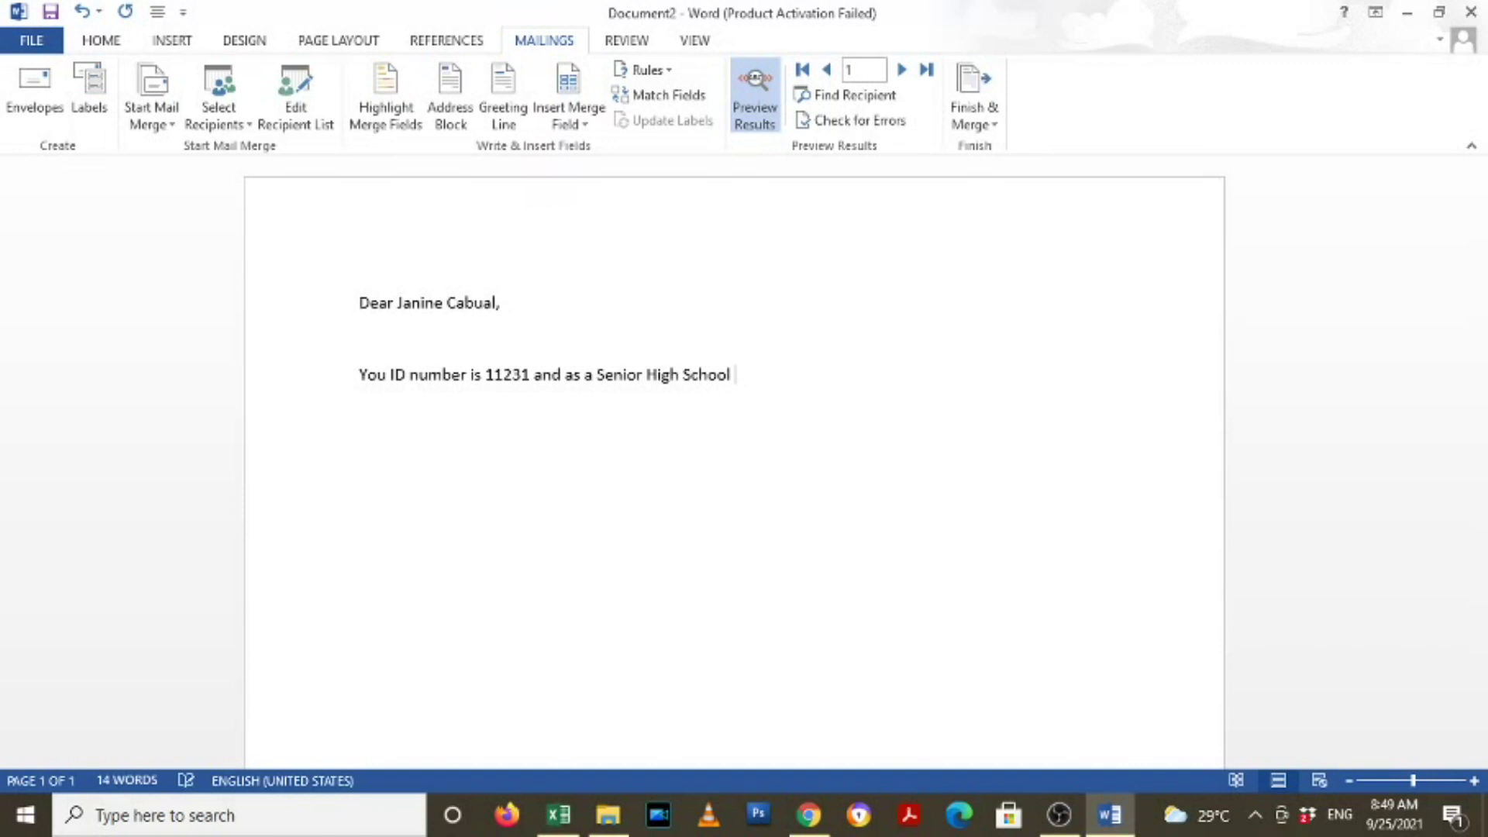
text(student)
key(BackSpace)
text(, you ask to )
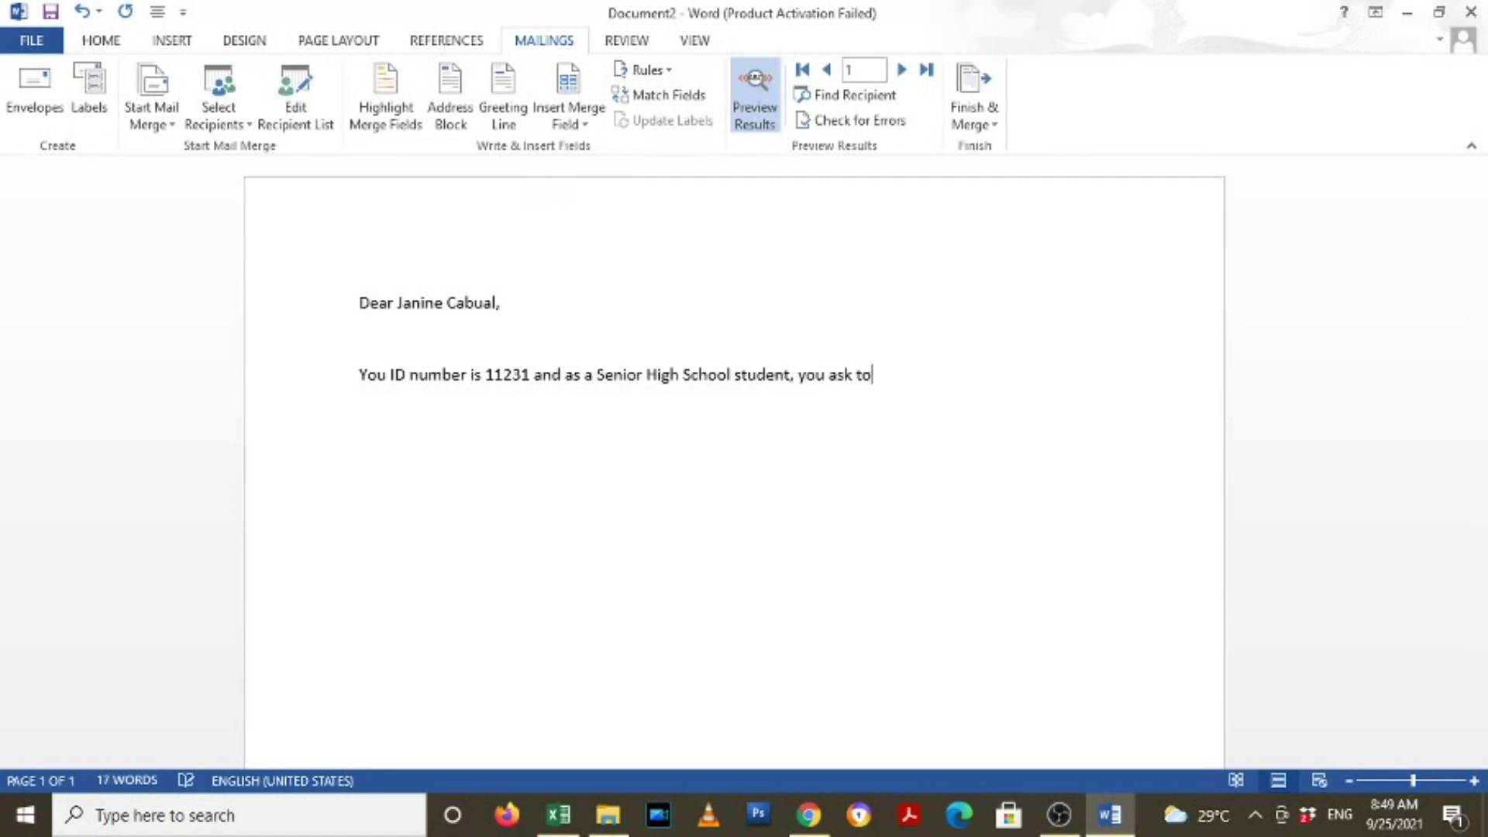
- Finish the body sentence with "attend the meeting on Monday."
text(attend the mee)
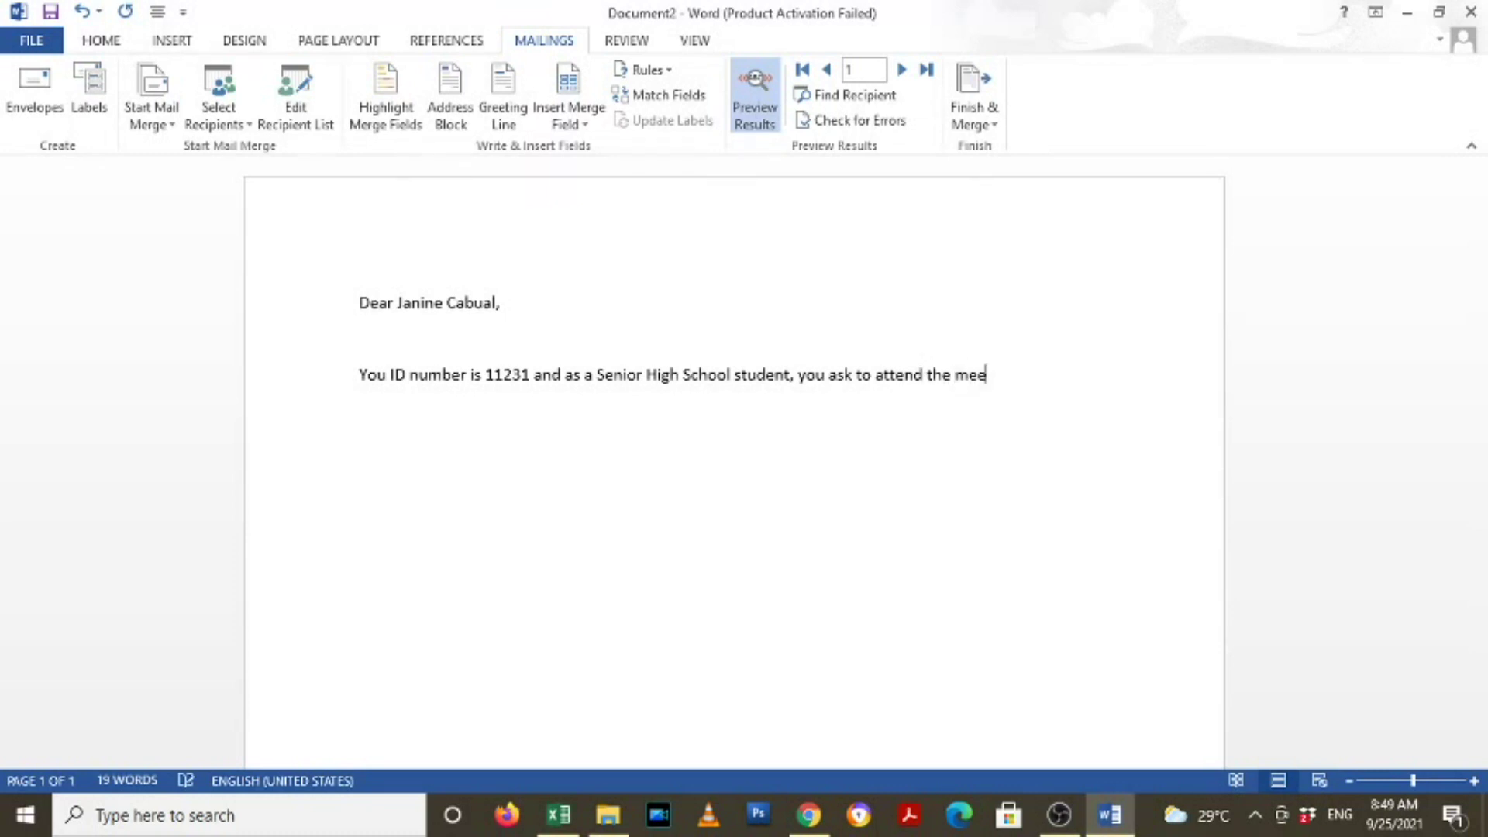
text(ting ong)
key(BackSpace)
text(MOnday)
key(BackSpace)
key(BackSpace)
key(BackSpace)
key(BackSpace)
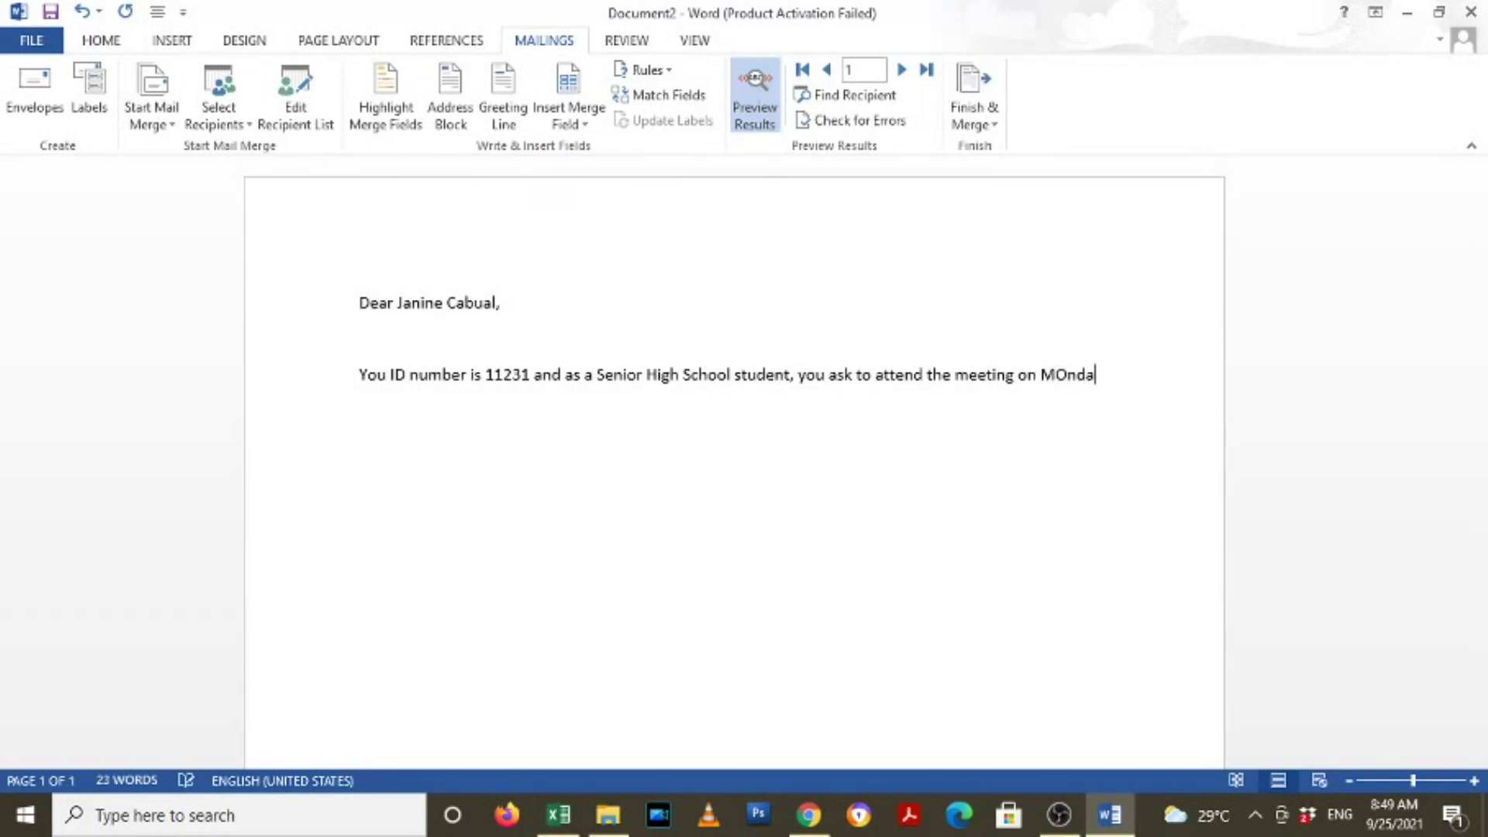
key(BackSpace)
text(onday)
key(BackSpace)
text(.)
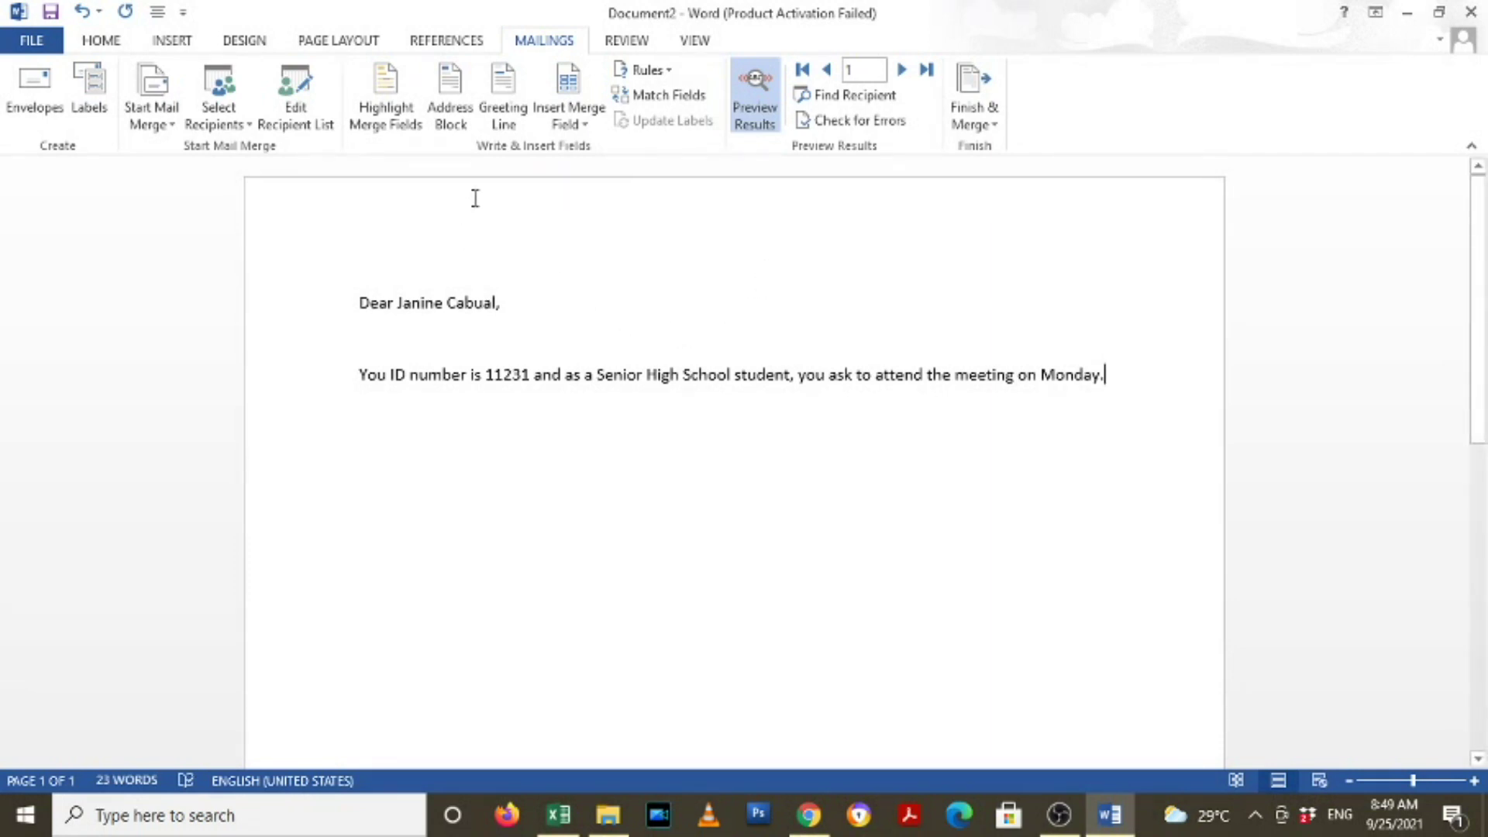
- Compare the merge fields with the previewed letter, browse through the third record, and return to the first recipient's letter
click(761, 124)
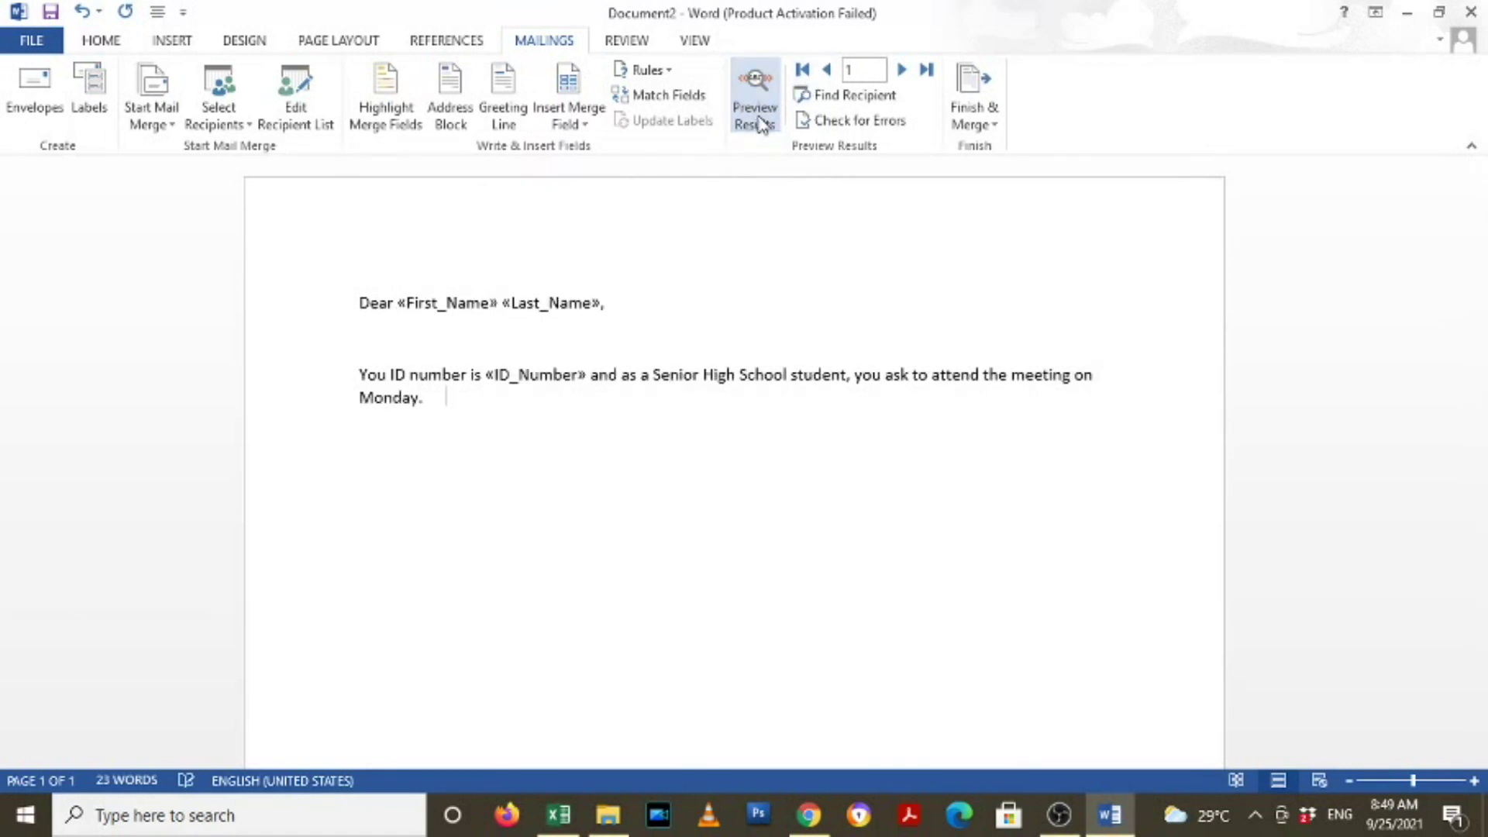
click(901, 70)
click(902, 69)
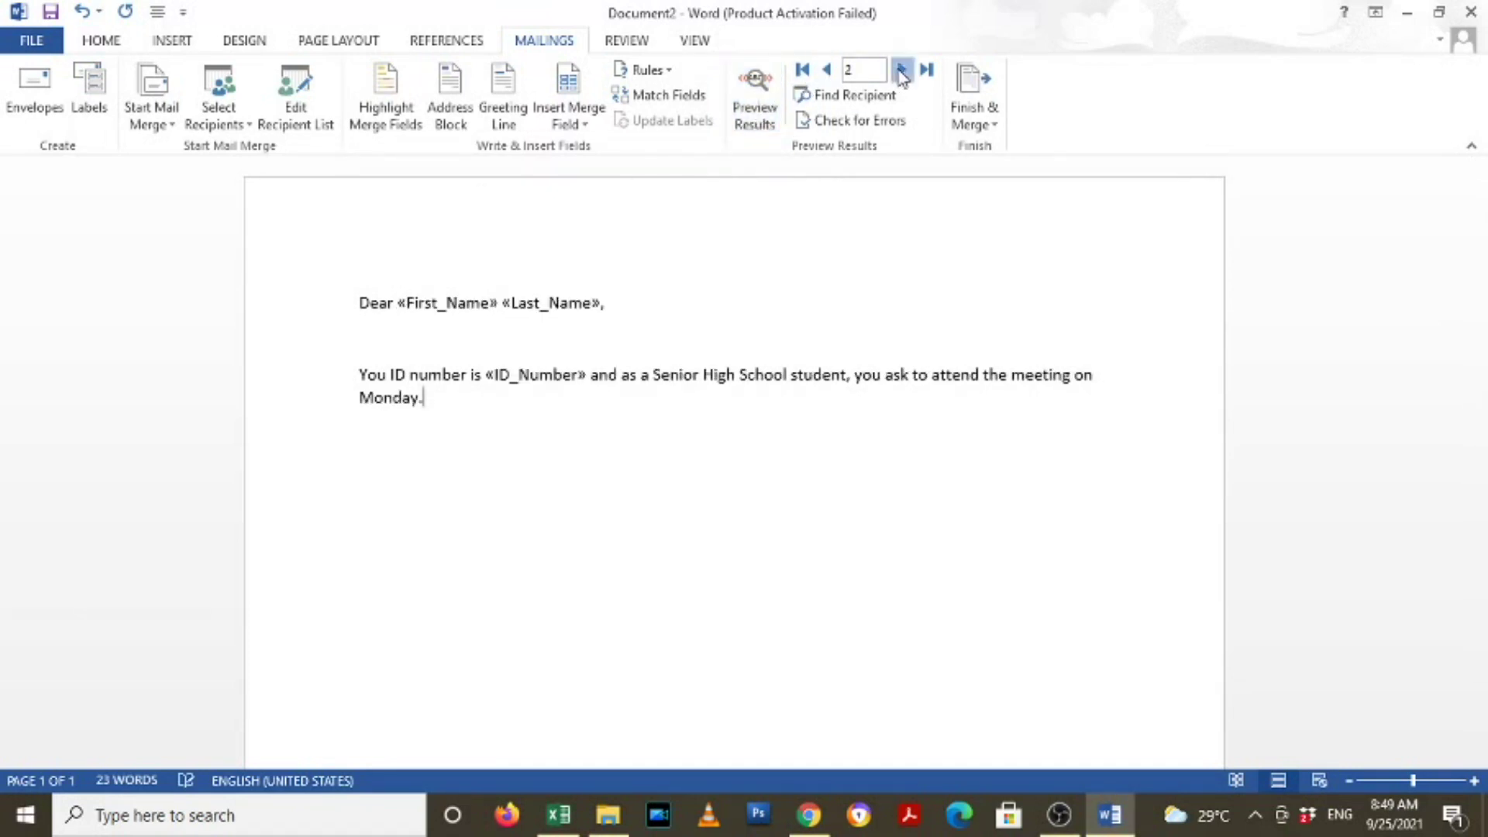
click(748, 97)
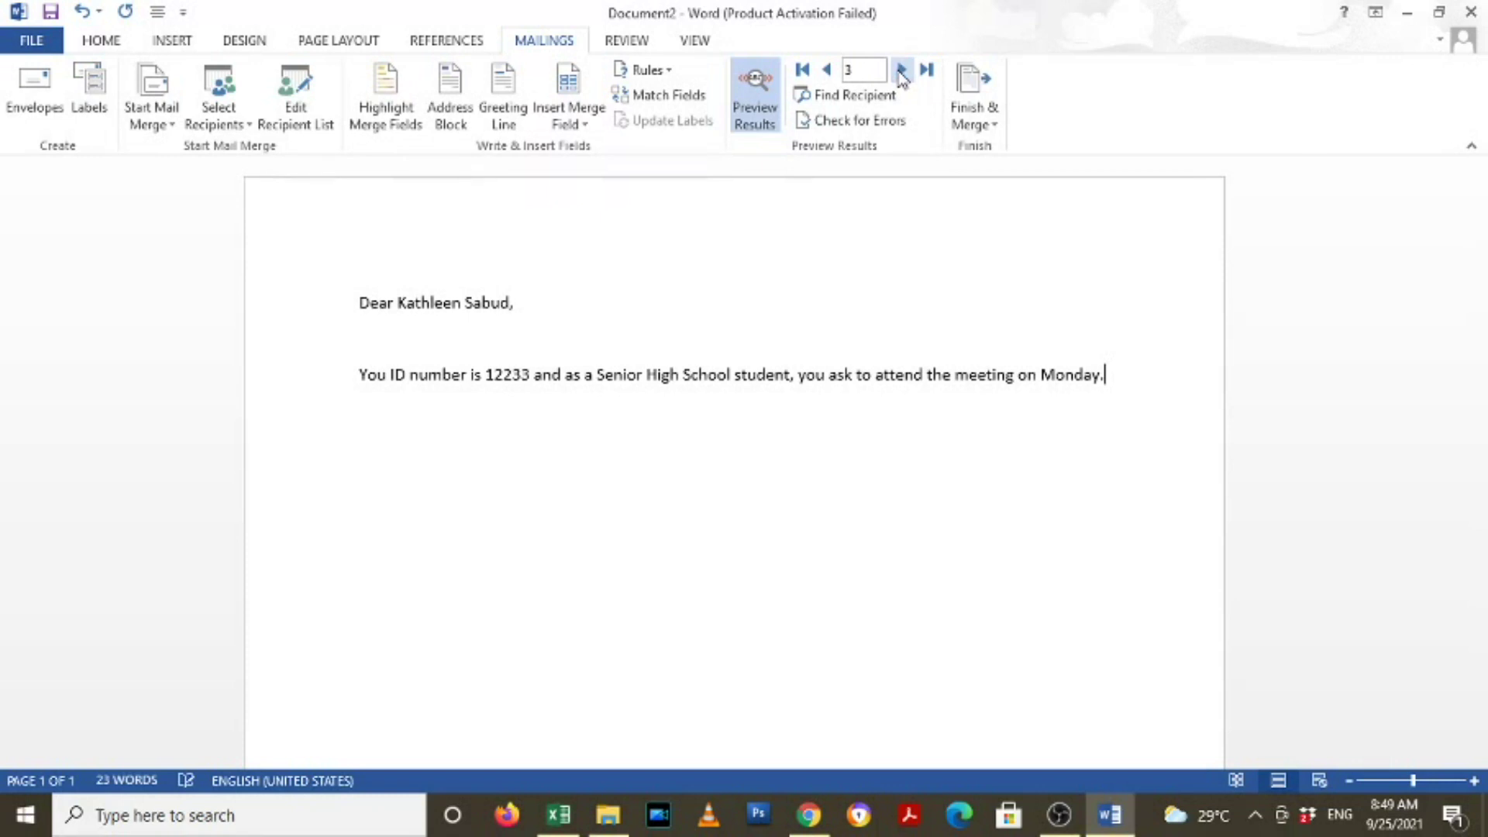
click(828, 70)
click(829, 70)
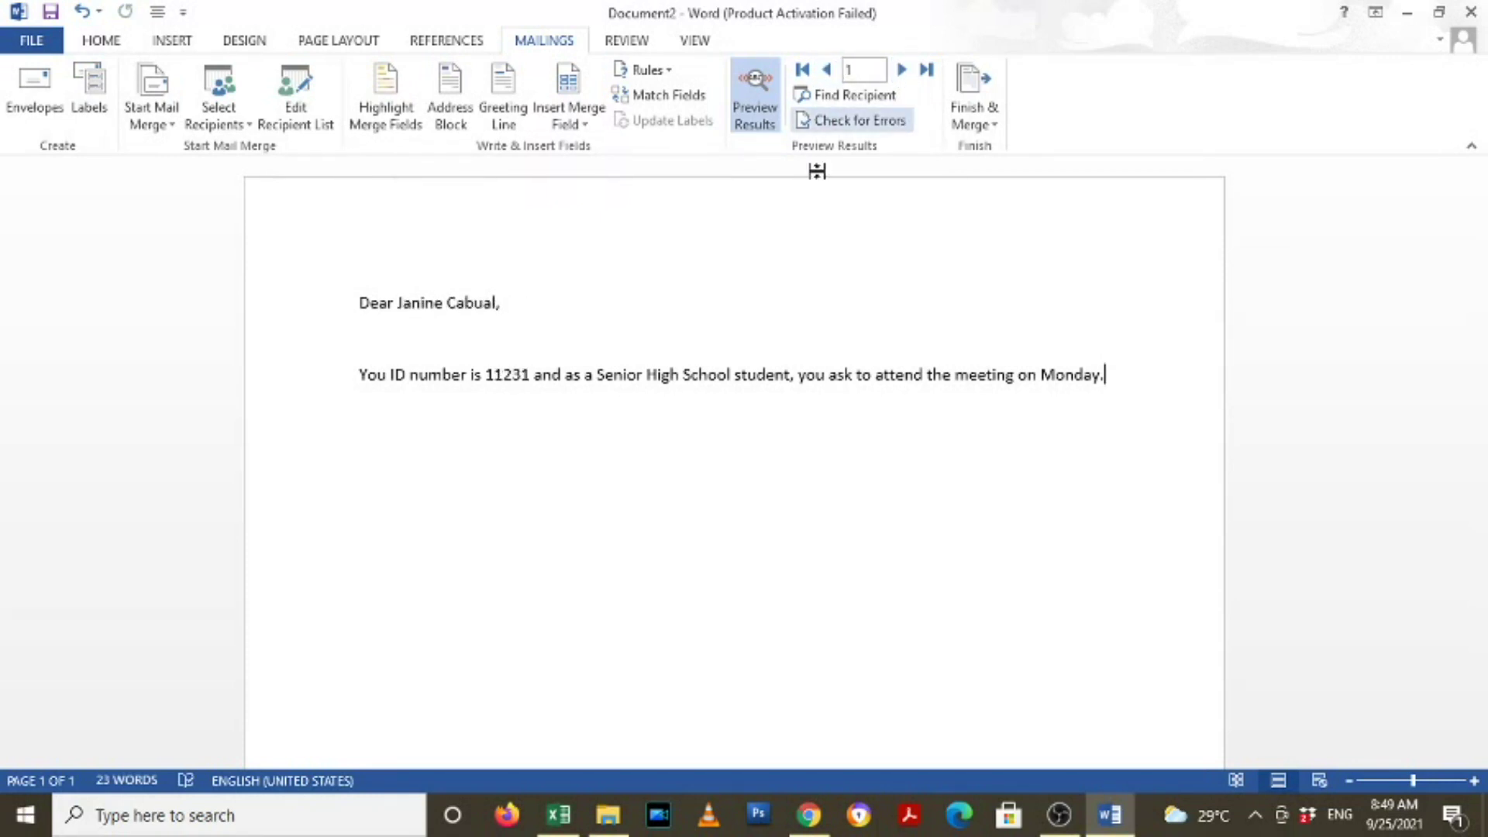
click(779, 306)
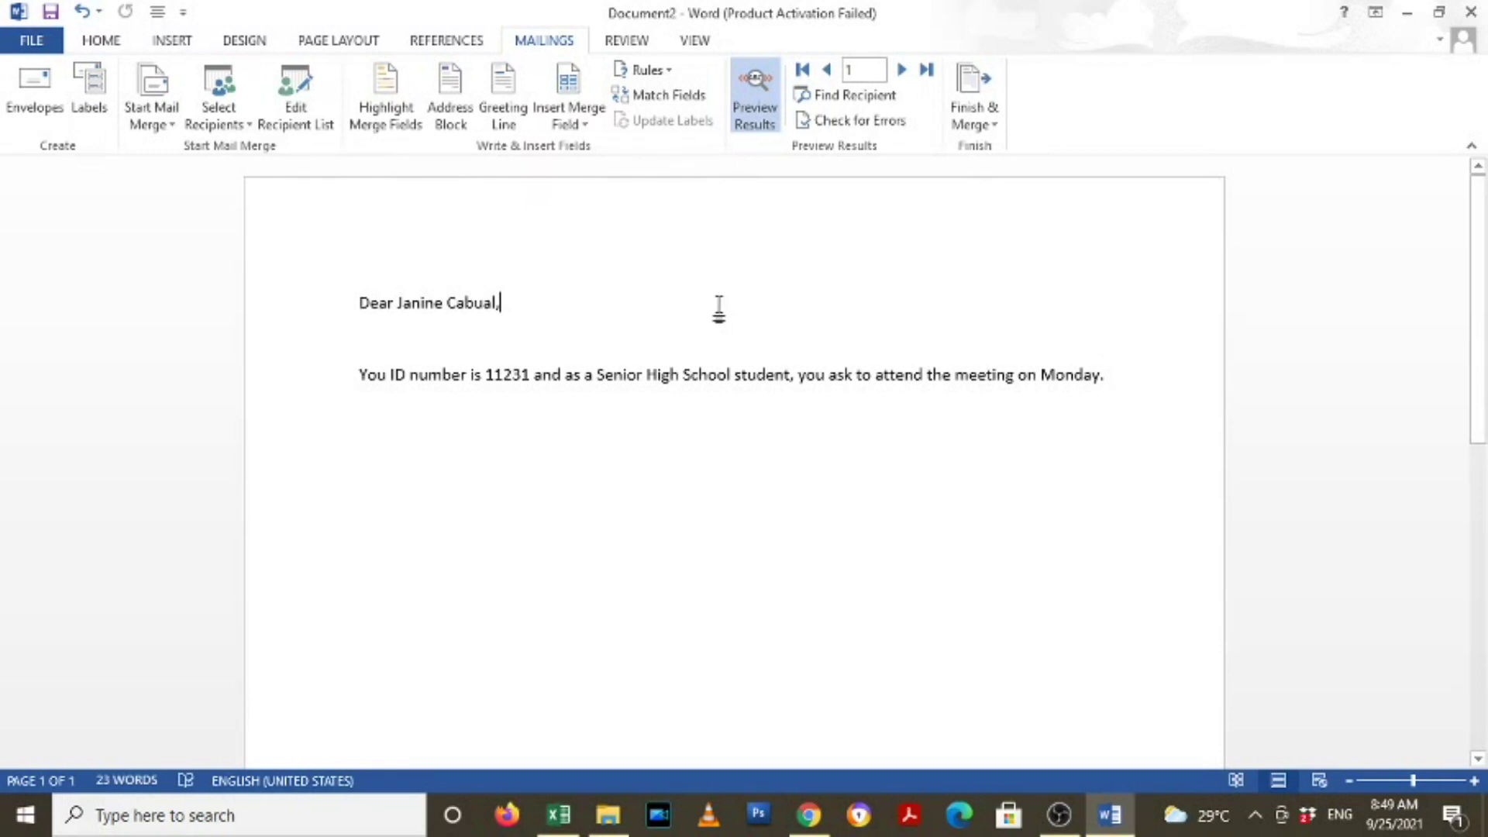
scroll(719, 338, down, 1)
scroll(719, 339, down, 8)
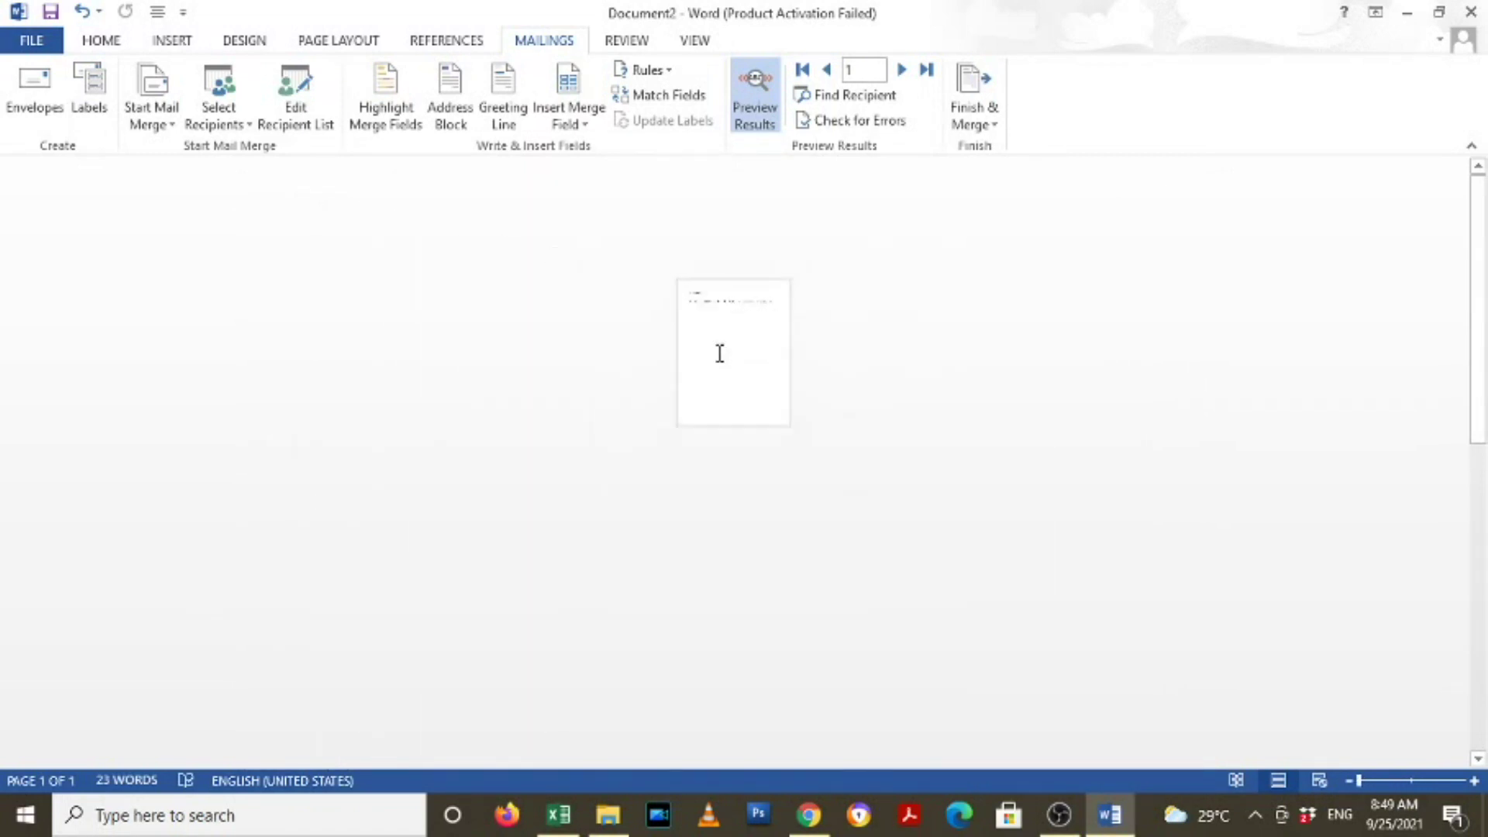
scroll(737, 477, up, 8)
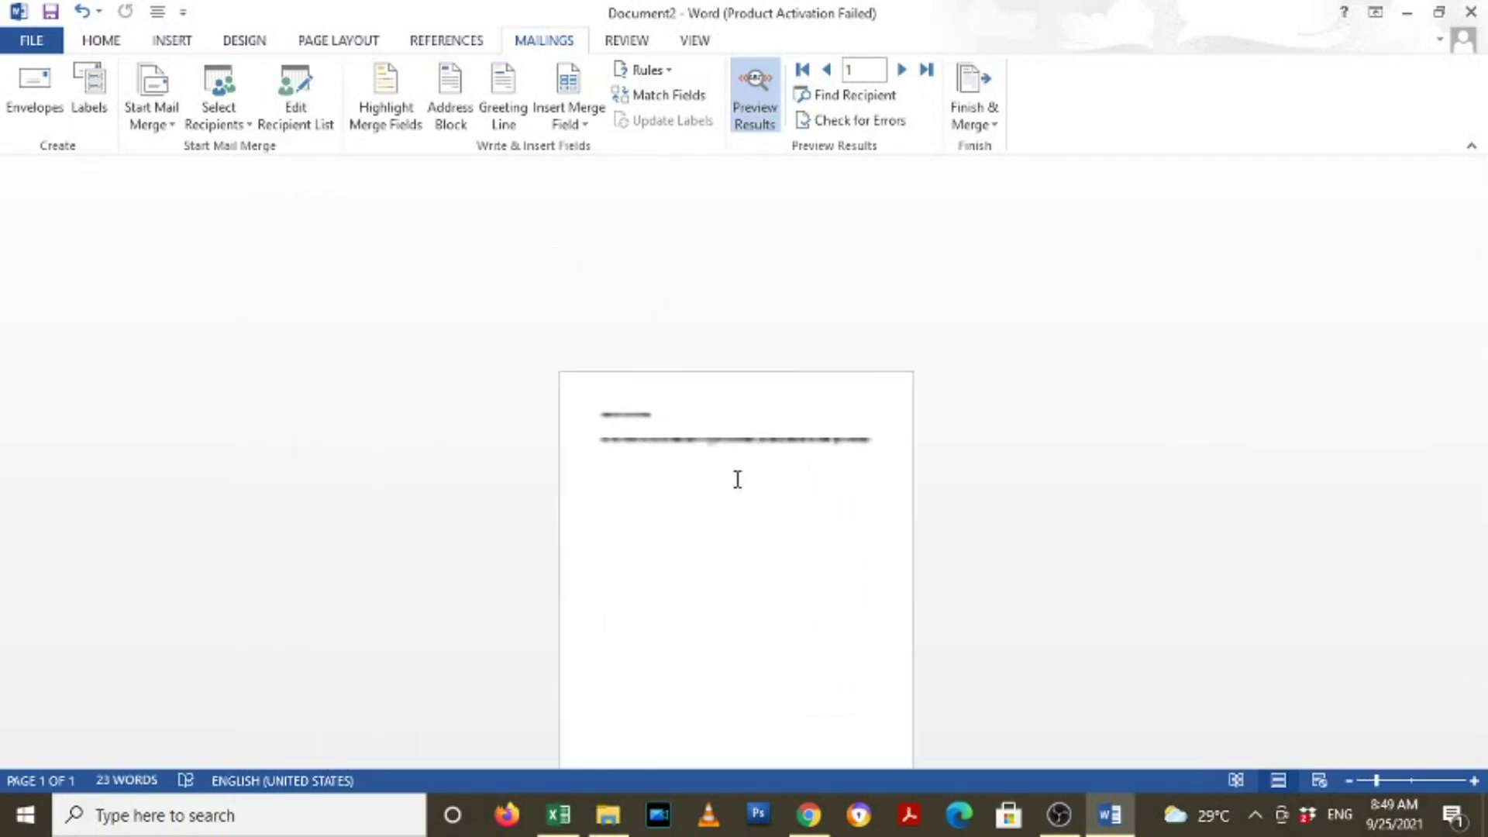
scroll(697, 385, up, 1)
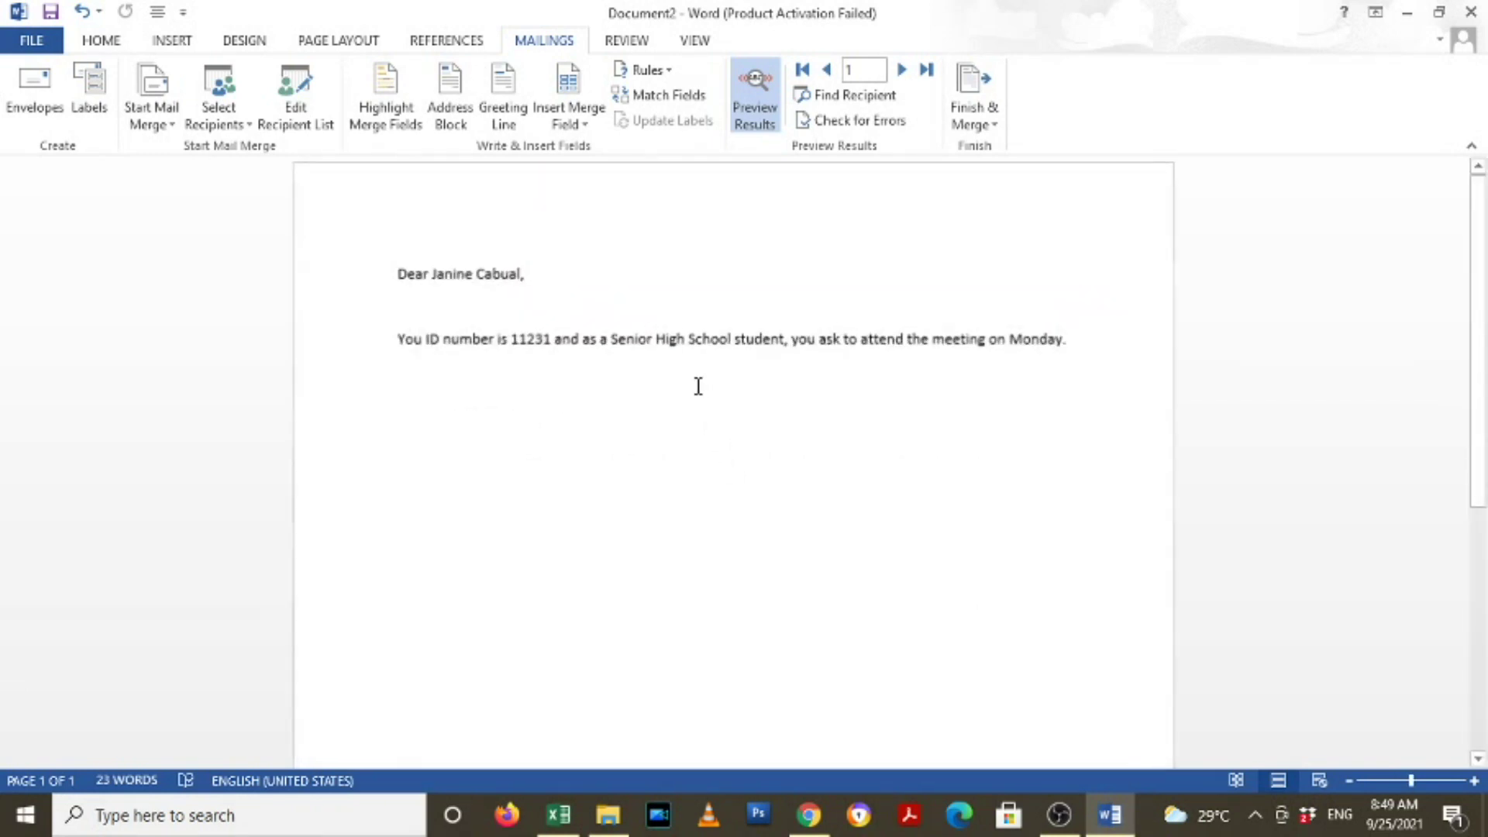
- Start finishing the merge as individual editable documents and move the merge options aside on the letter
click(968, 124)
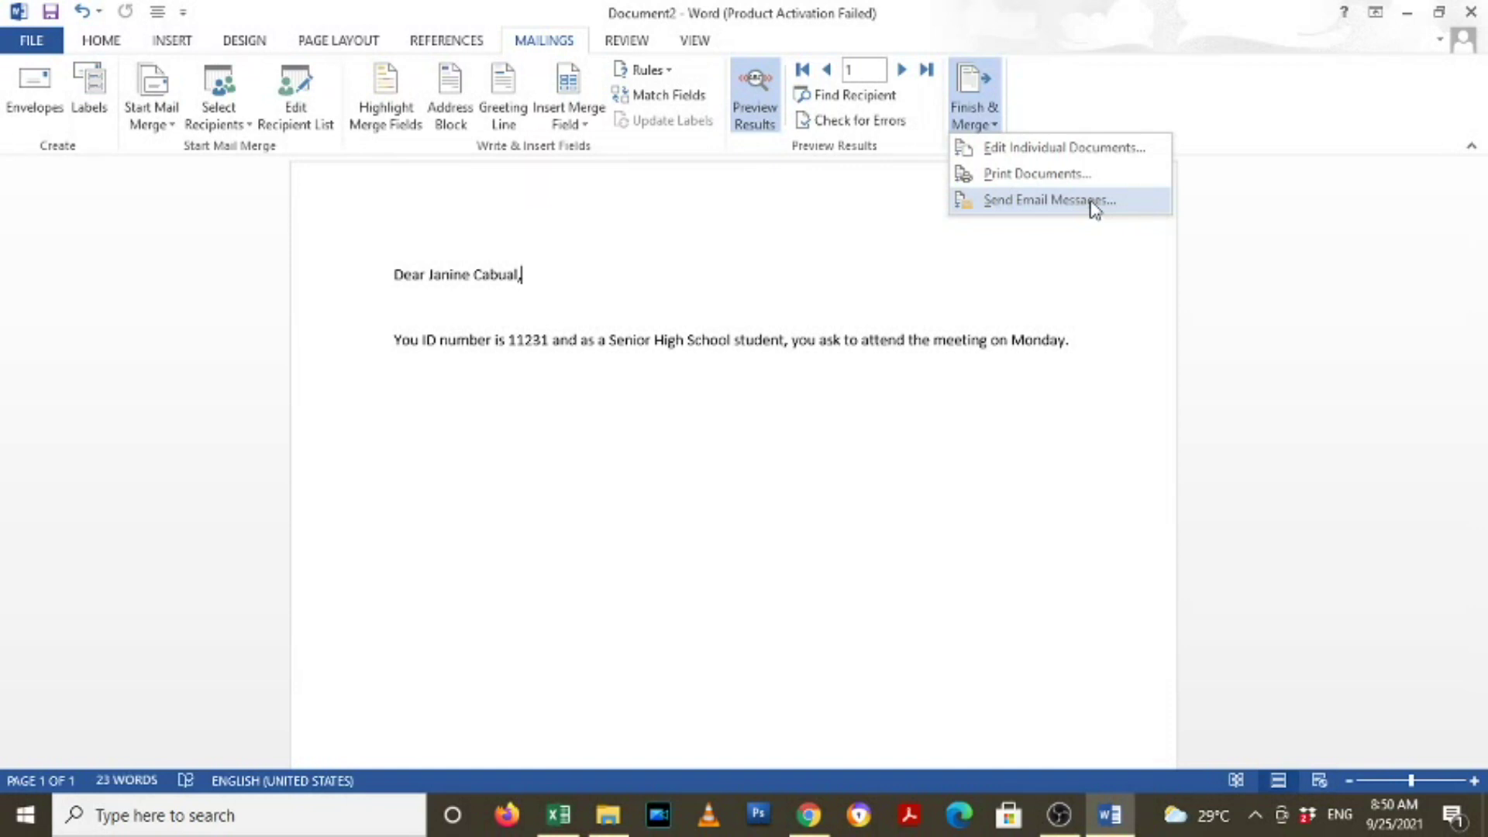
click(1054, 151)
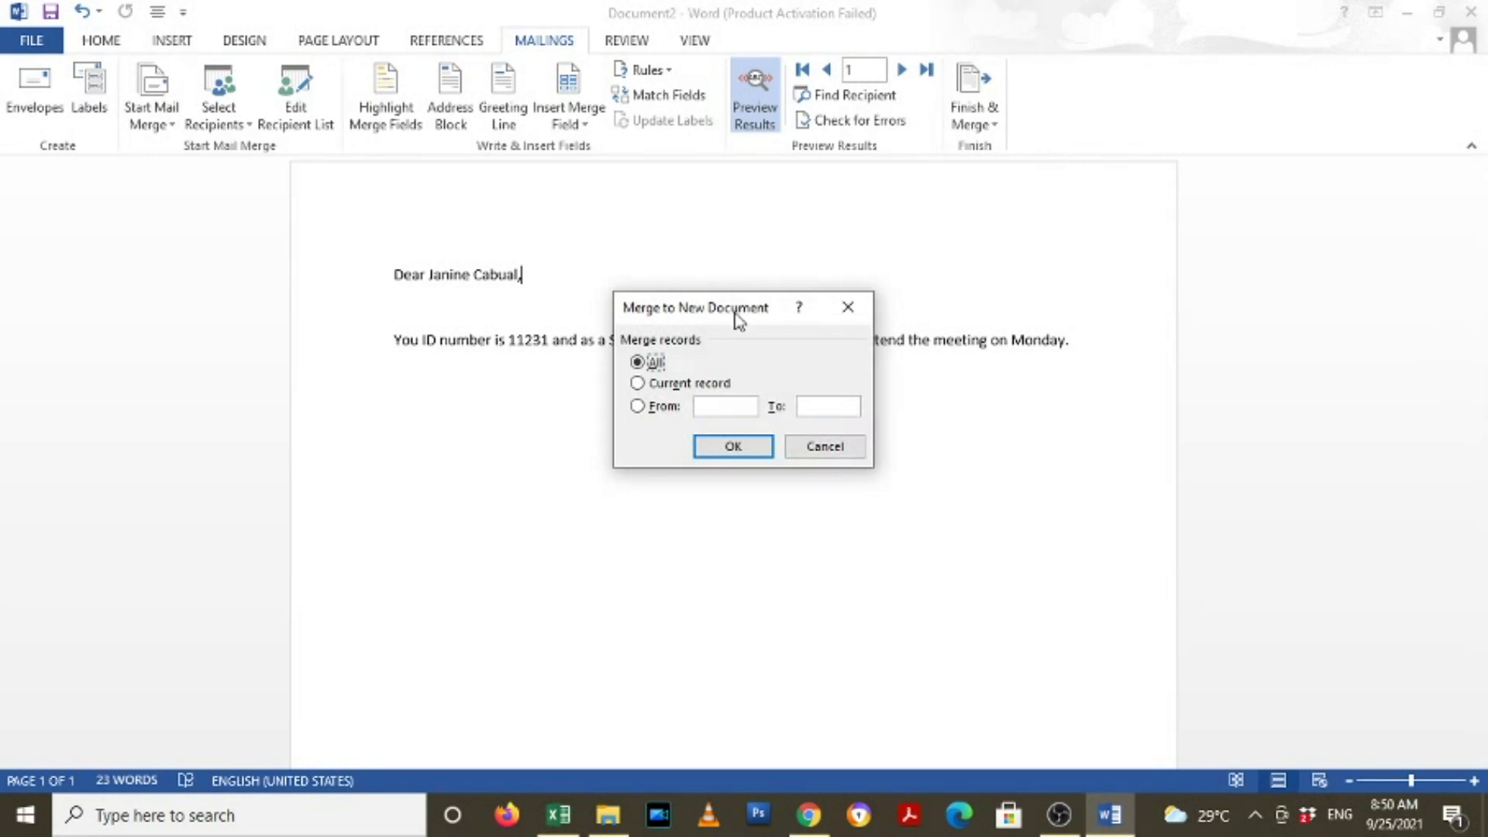
drag(735, 314, 699, 317)
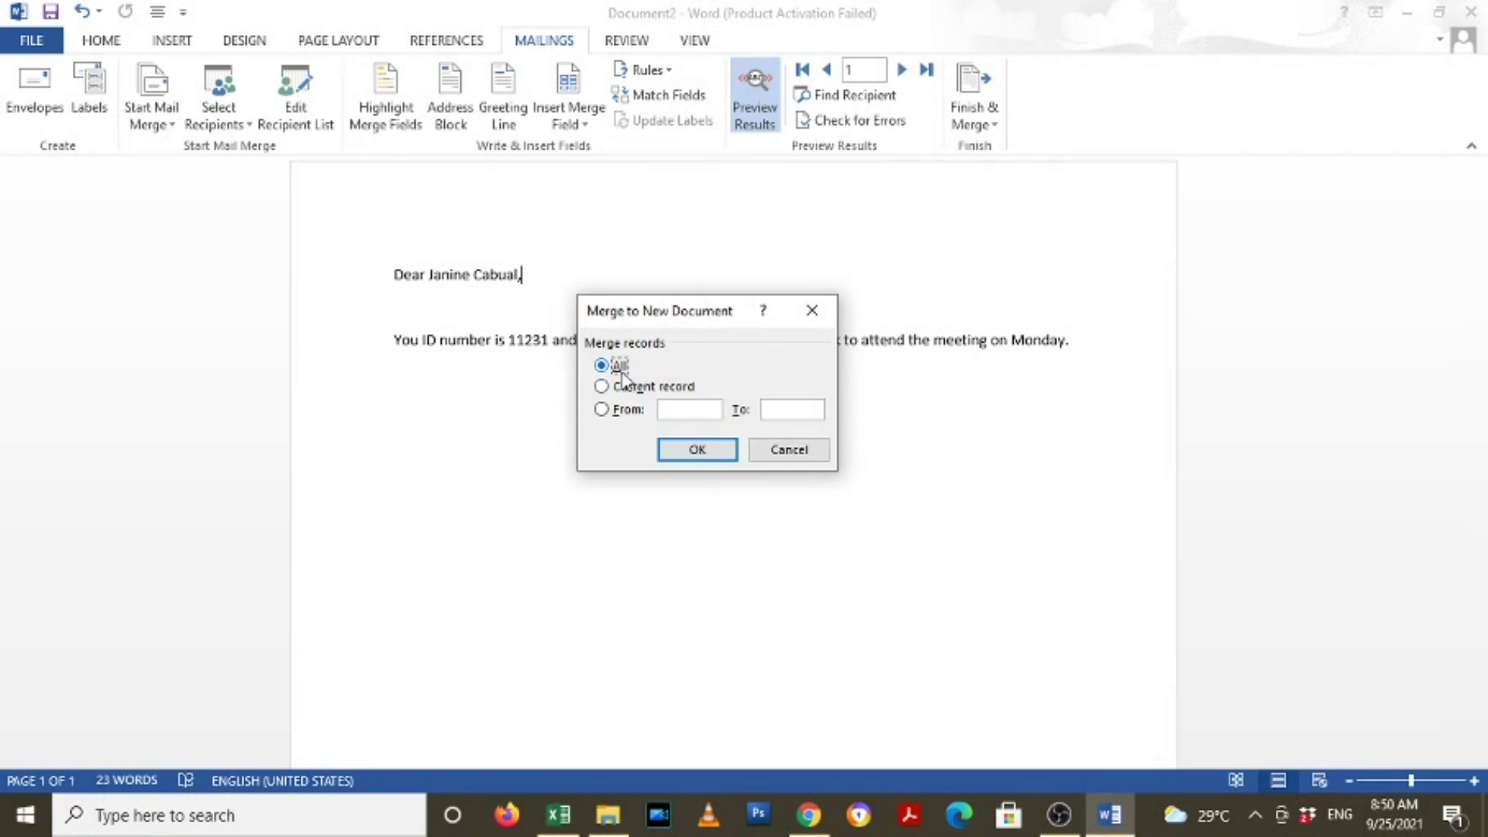
click(651, 389)
click(690, 411)
text(2)
click(788, 409)
text(3)
drag(698, 409, 632, 415)
key(BackSpace)
click(786, 410)
key(BackSpace)
- Merge all records into a new document
click(609, 372)
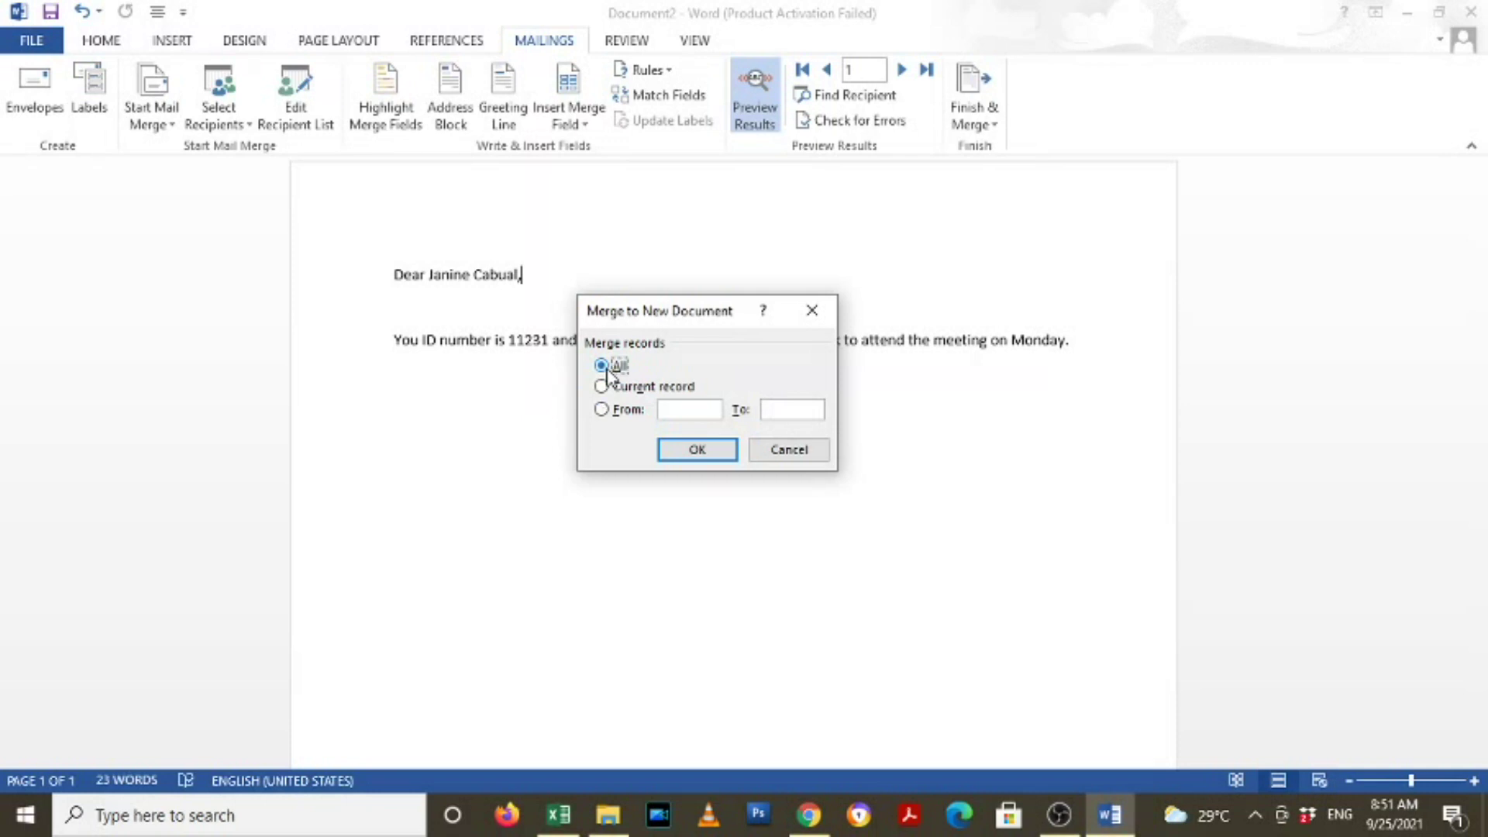
click(697, 451)
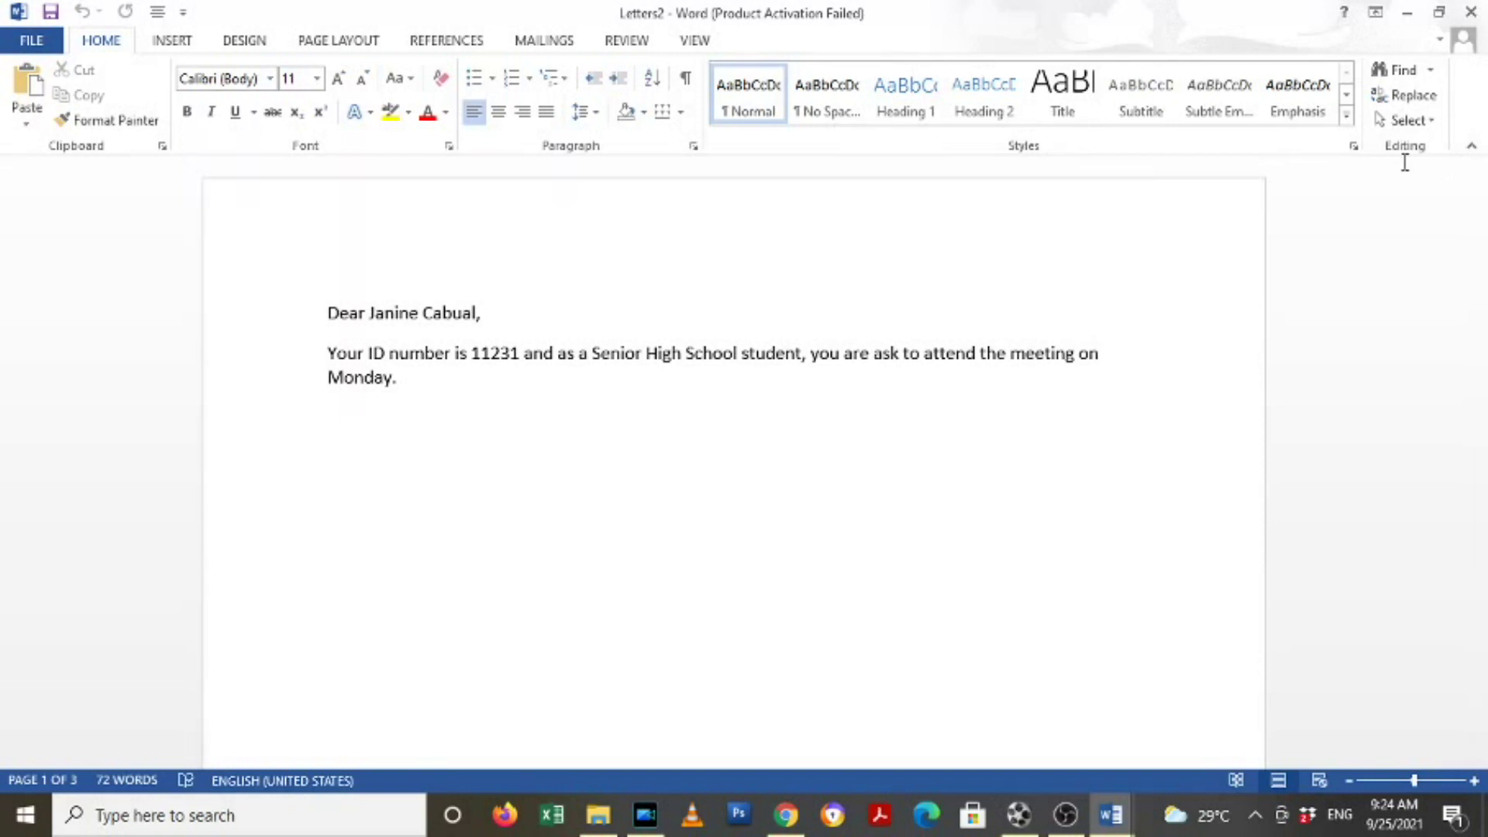
- Shrink the merged letters window and move it aside to compare it with the main document, and maximize it again
click(1445, 11)
drag(710, 79, 1054, 44)
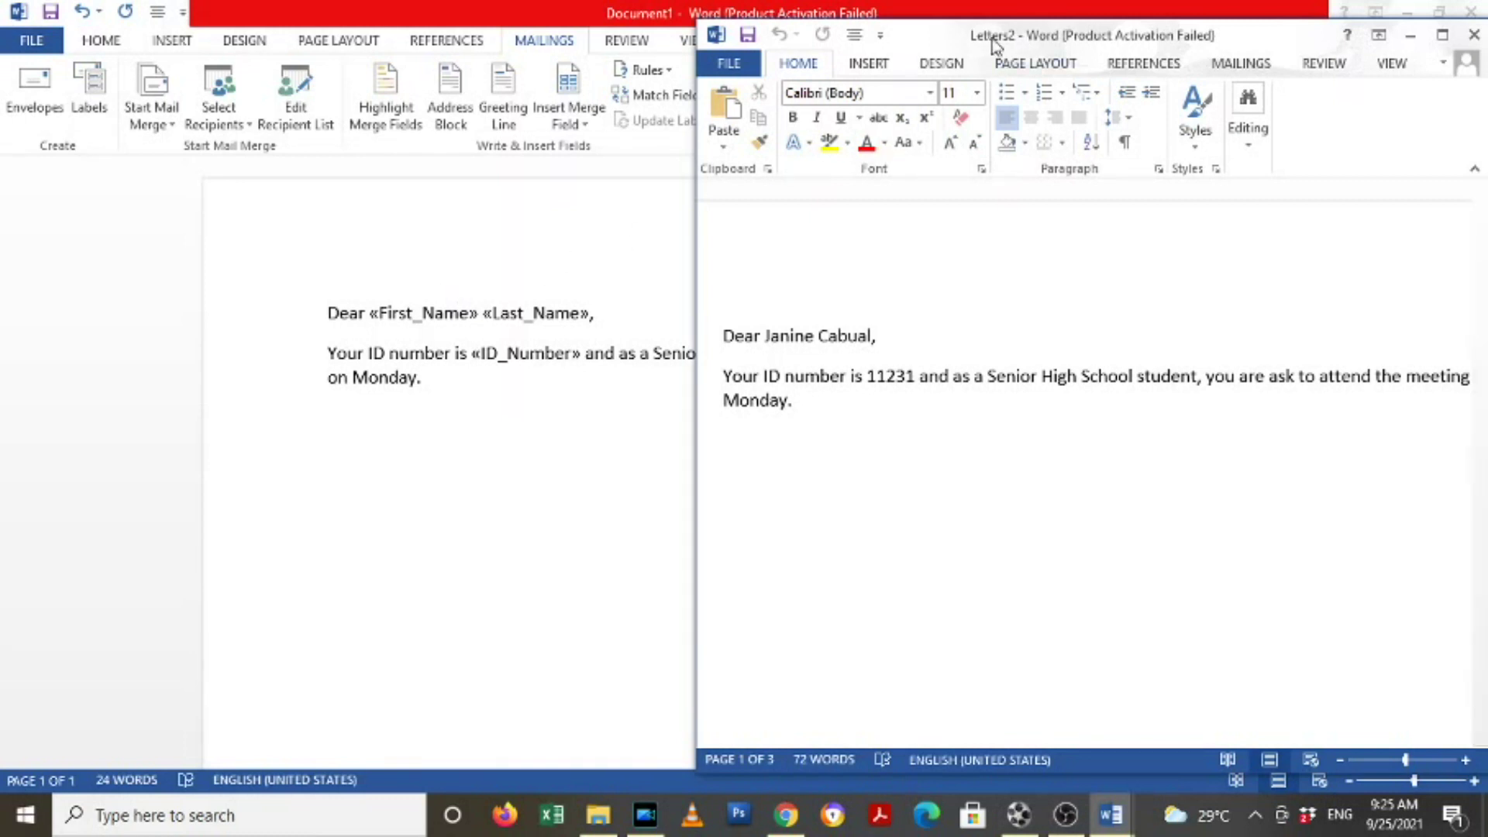
drag(1007, 39, 682, 54)
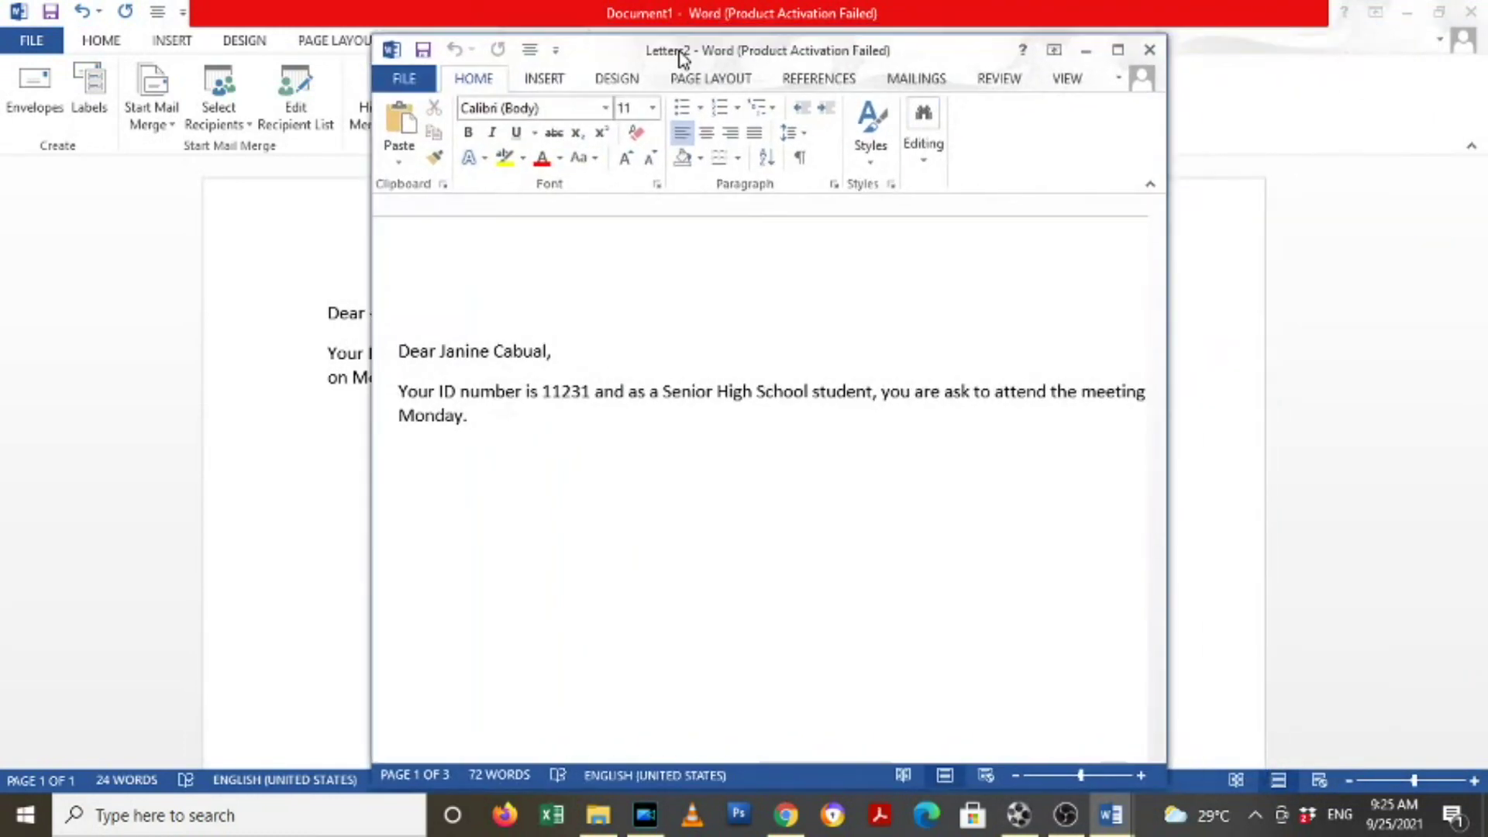
click(1118, 51)
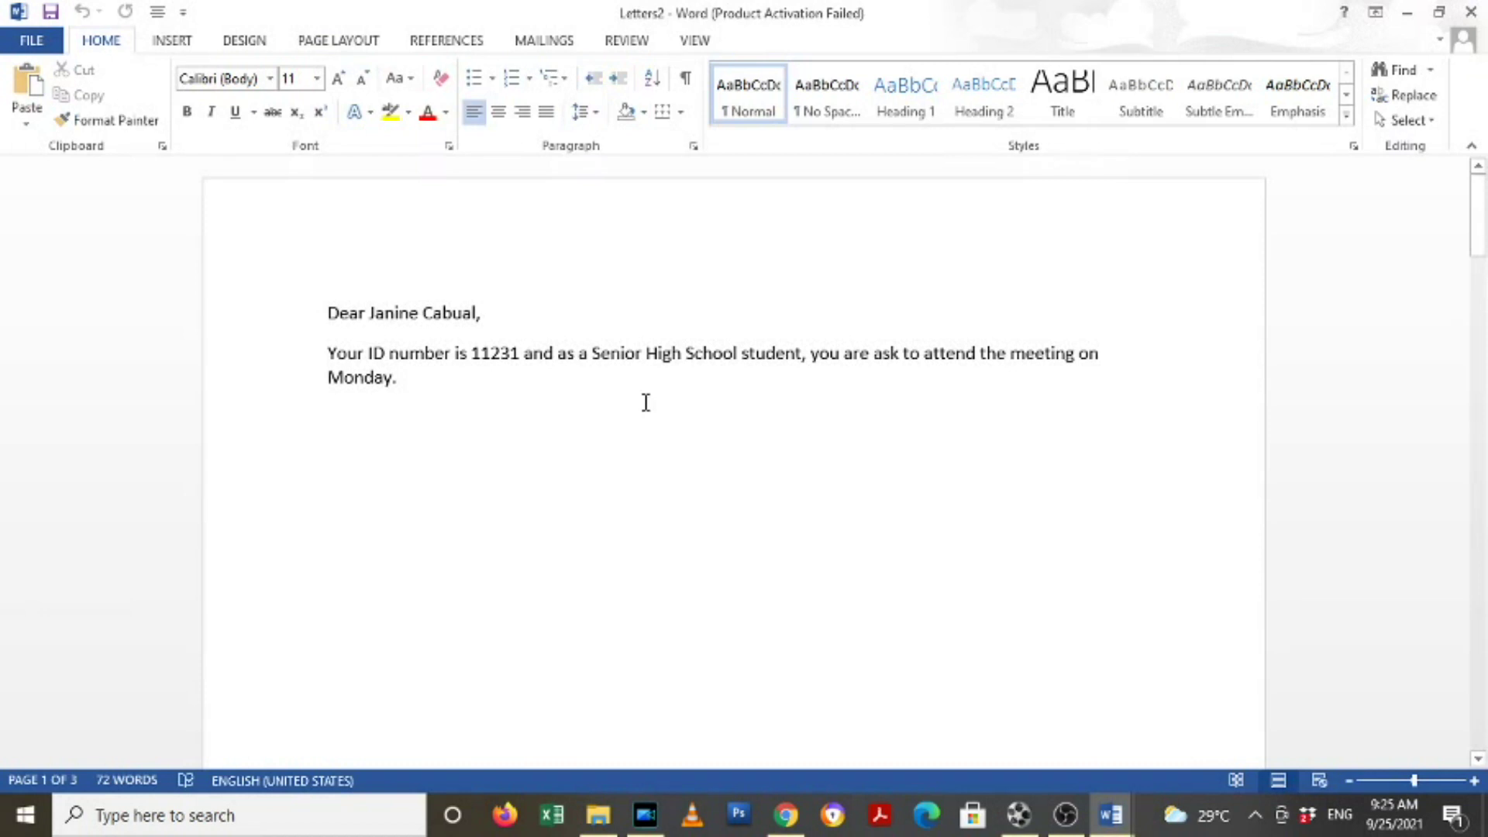
- Examine the recipient name and ID number in each merged letter, from the last page back to the first
scroll(647, 407, down, 8)
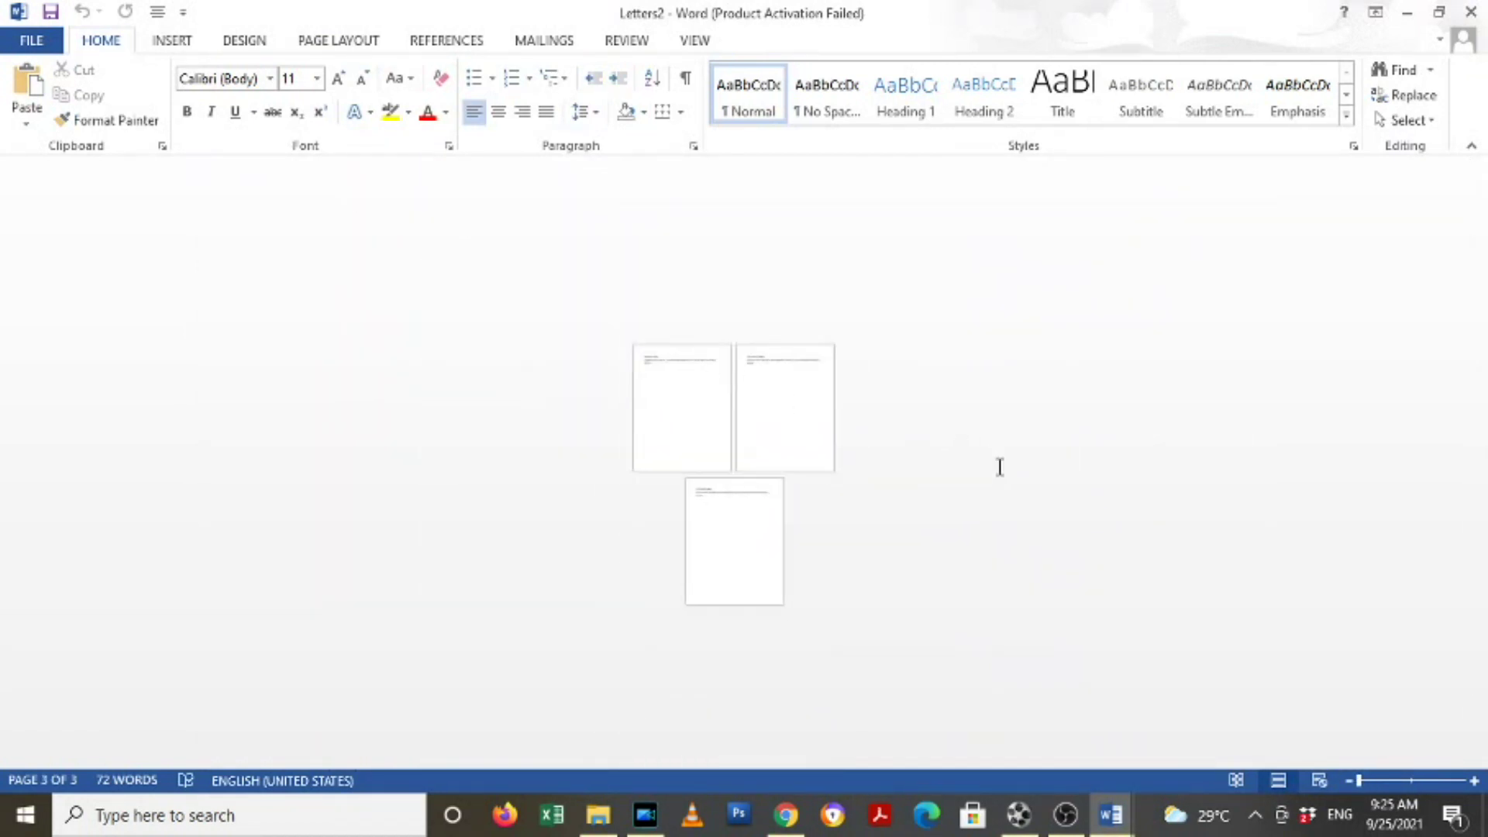
scroll(960, 426, up, 8)
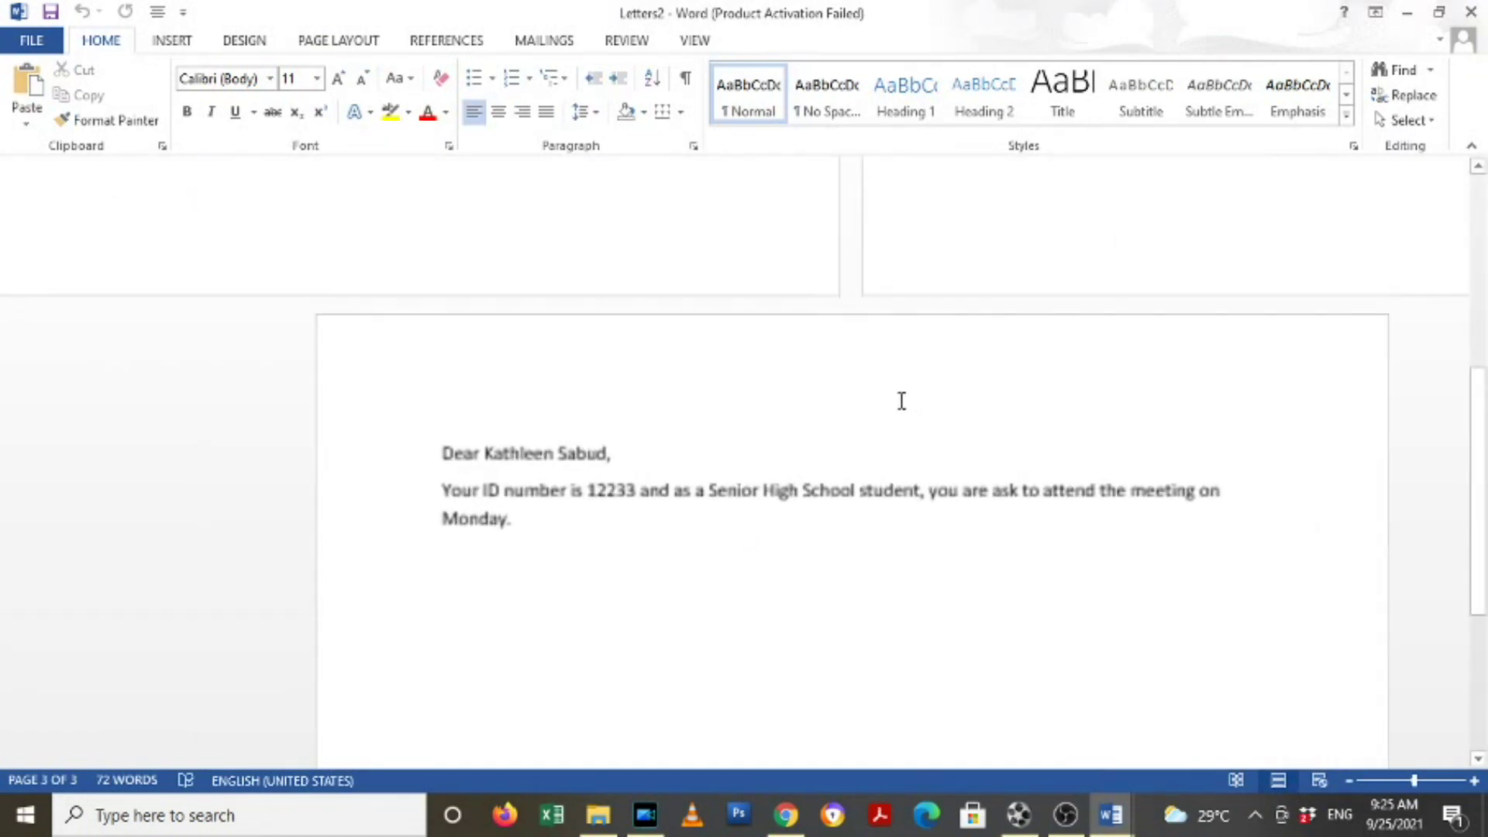
click(352, 444)
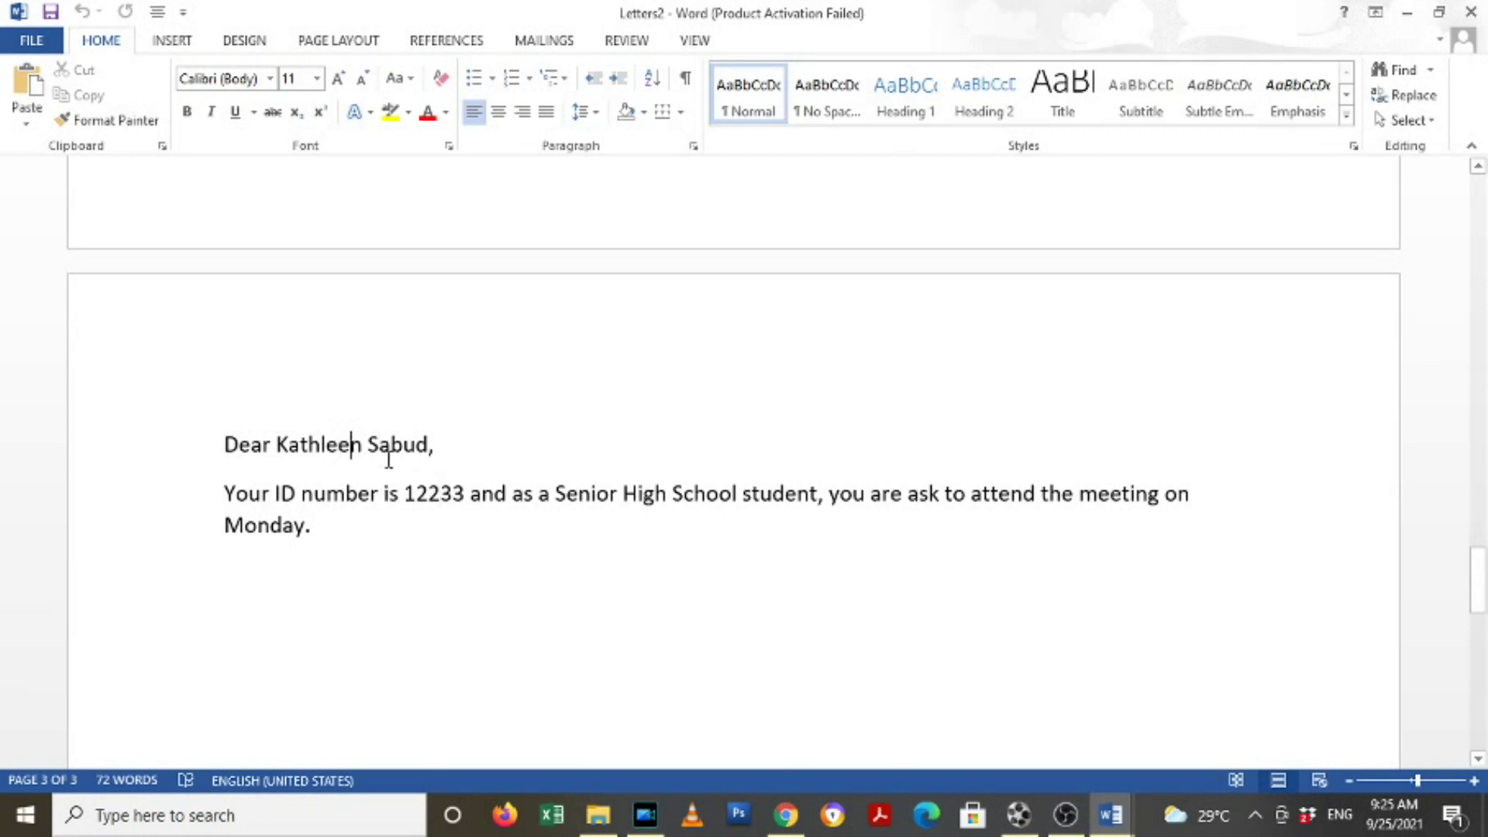
scroll(571, 491, up, 20)
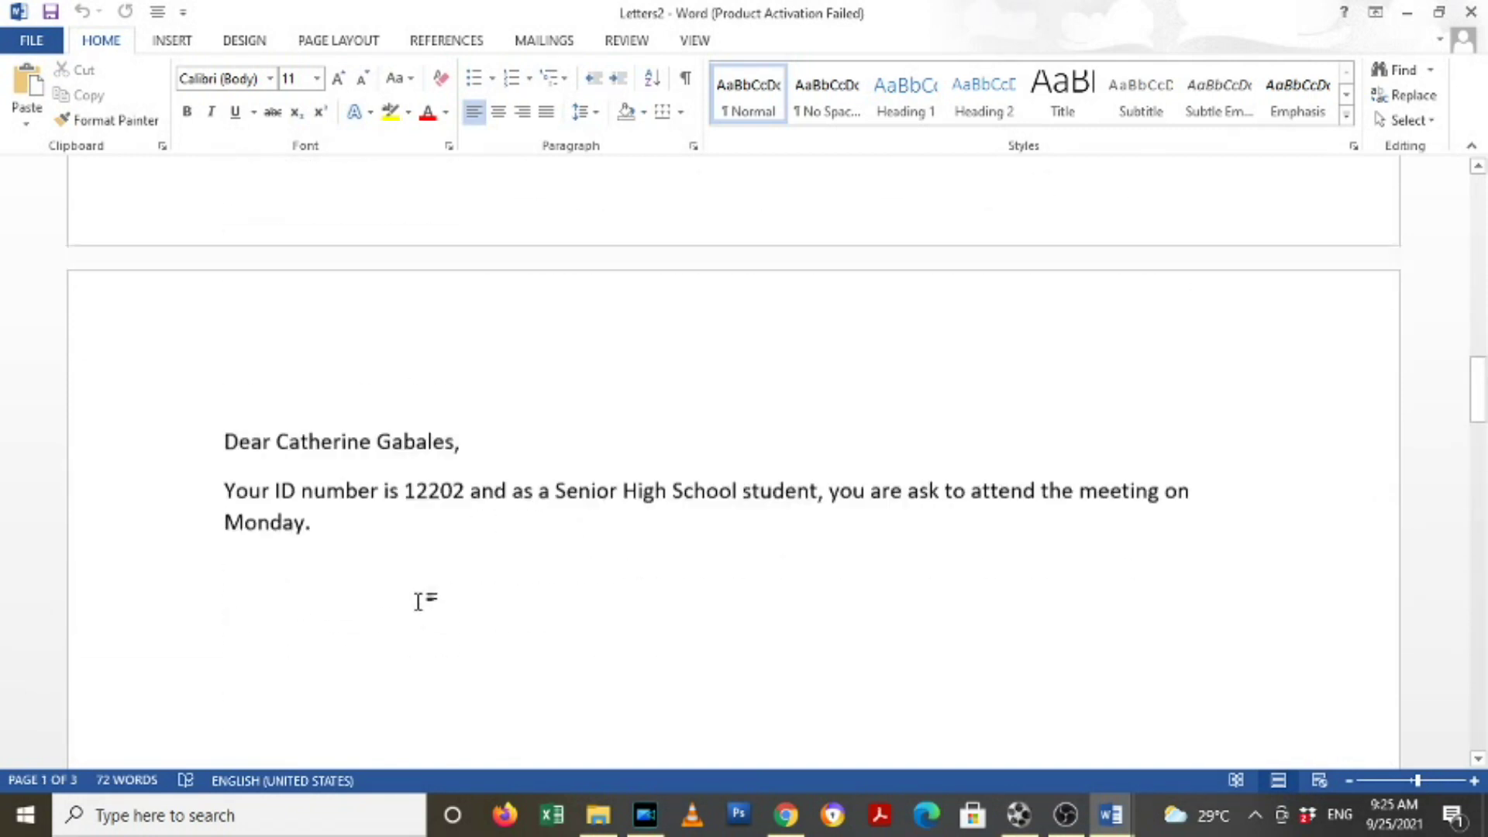
scroll(419, 601, down, 2)
scroll(459, 436, down, 8)
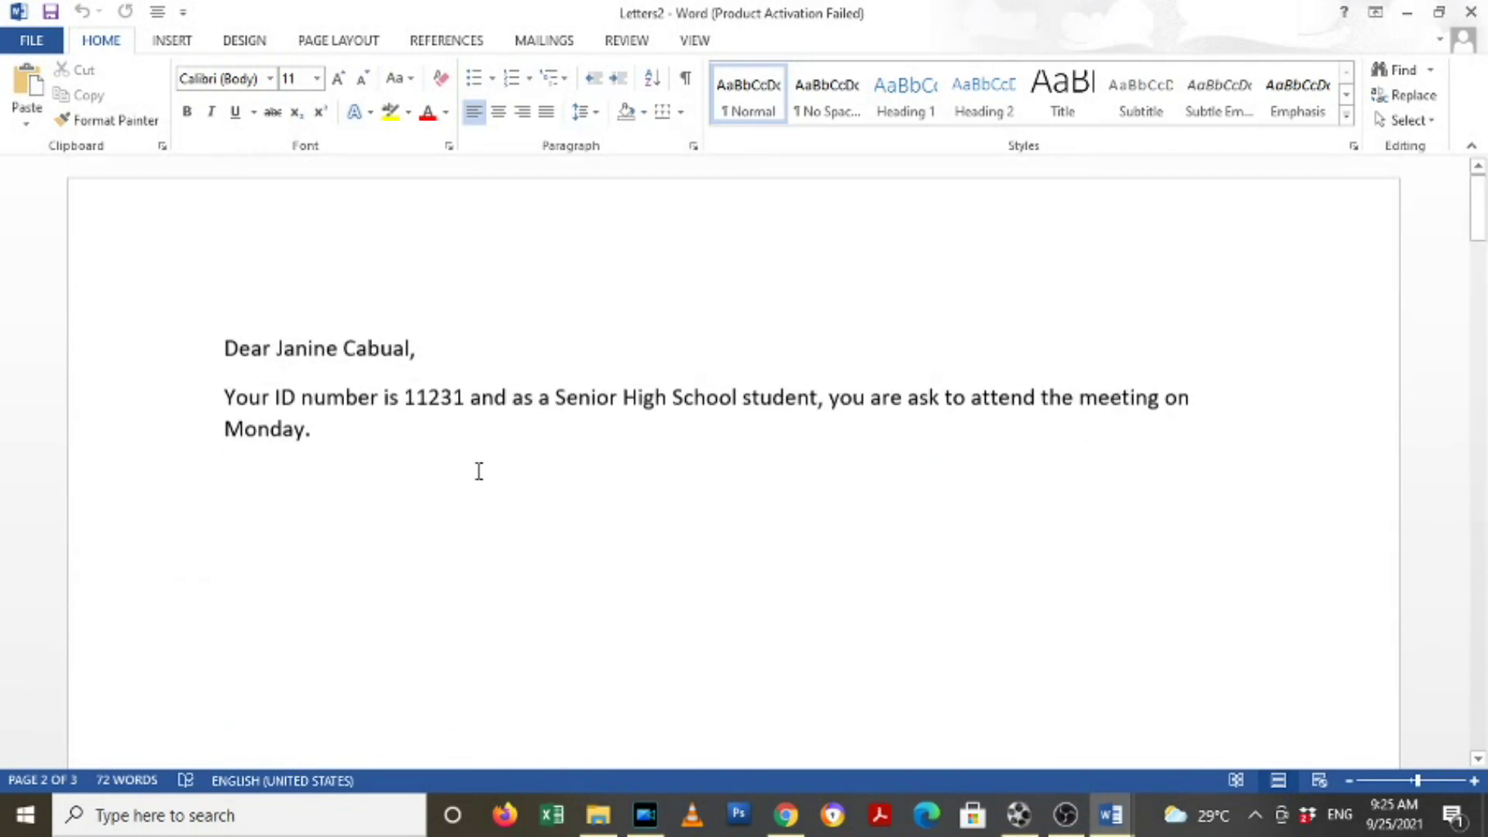
click(430, 405)
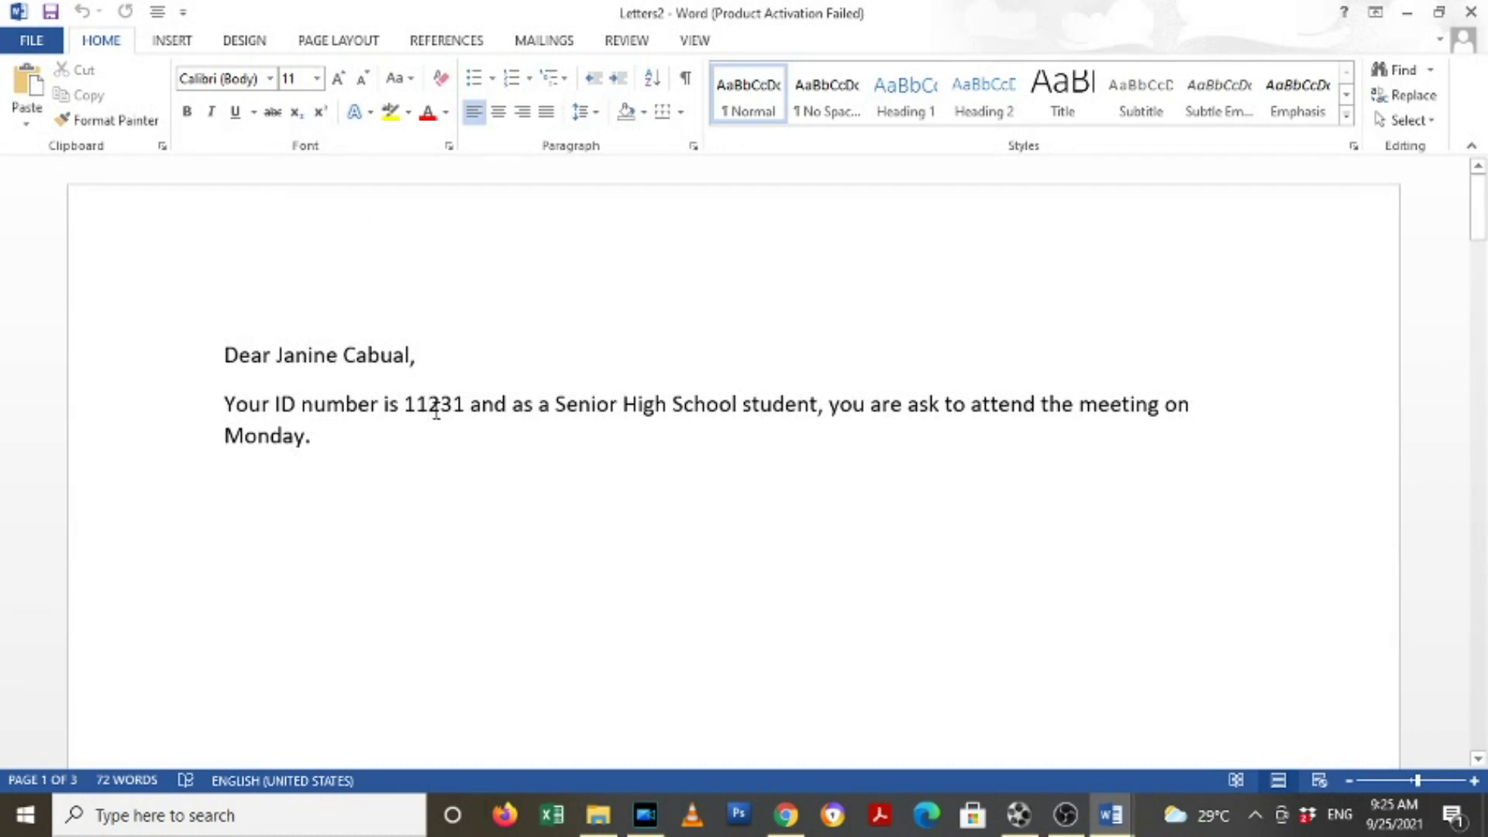